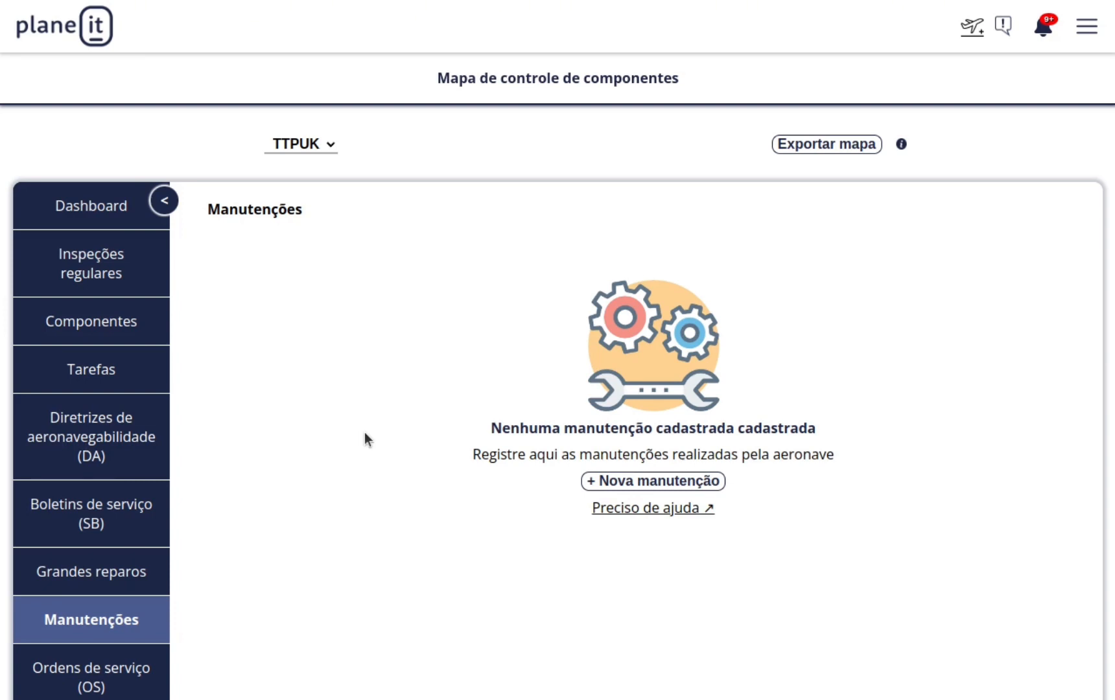
left_click(142, 263)
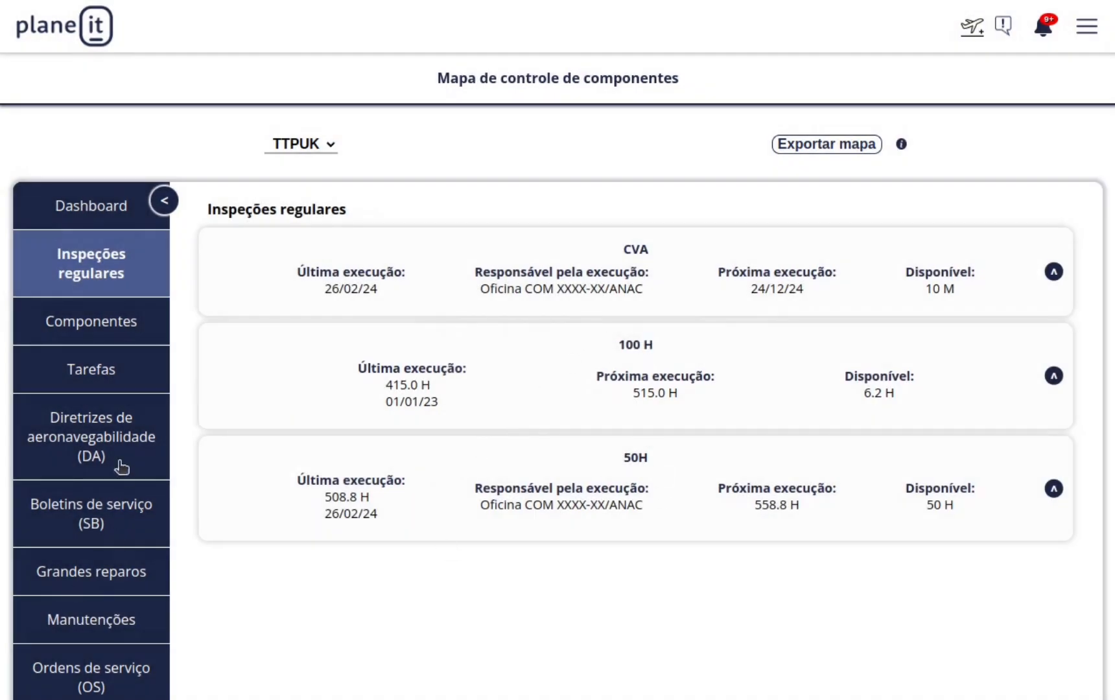
left_click(122, 622)
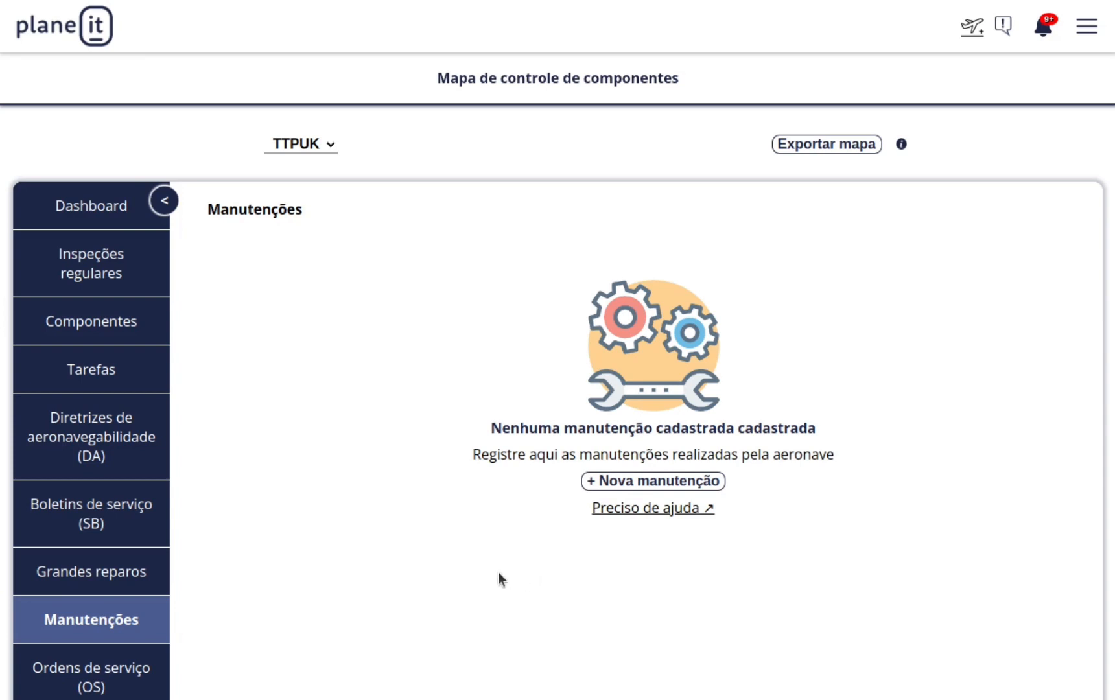
Start a new maintenance for TT-PUK and select its workshop from the Oficina dropdown.
left_click(642, 483)
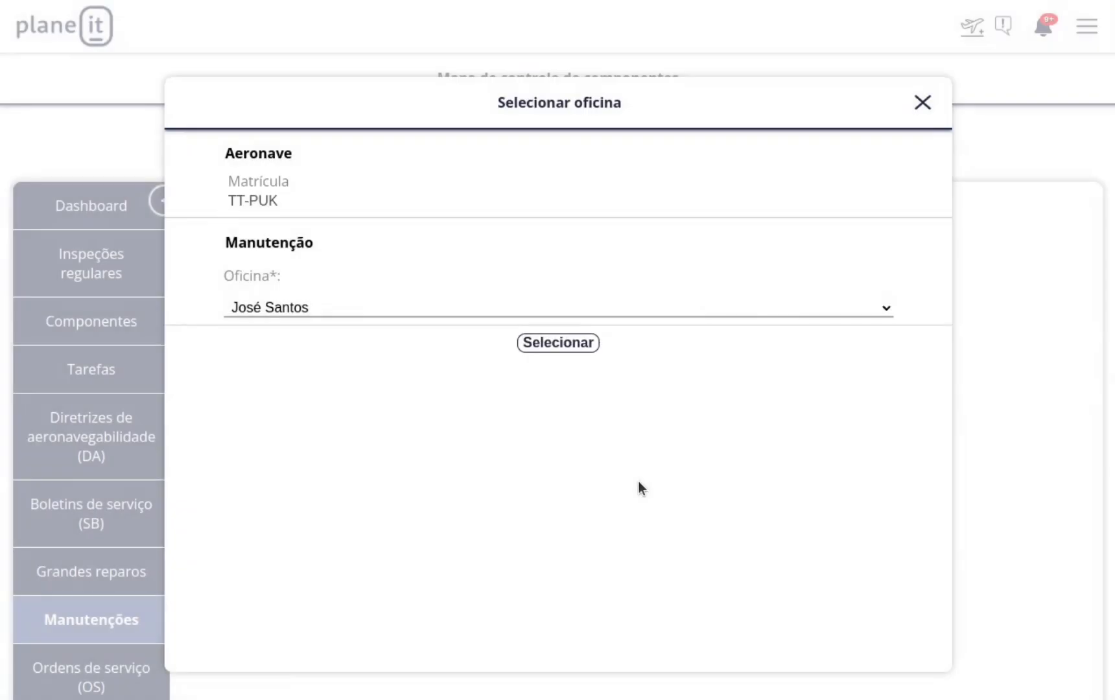
left_click(315, 311)
left_click(318, 325)
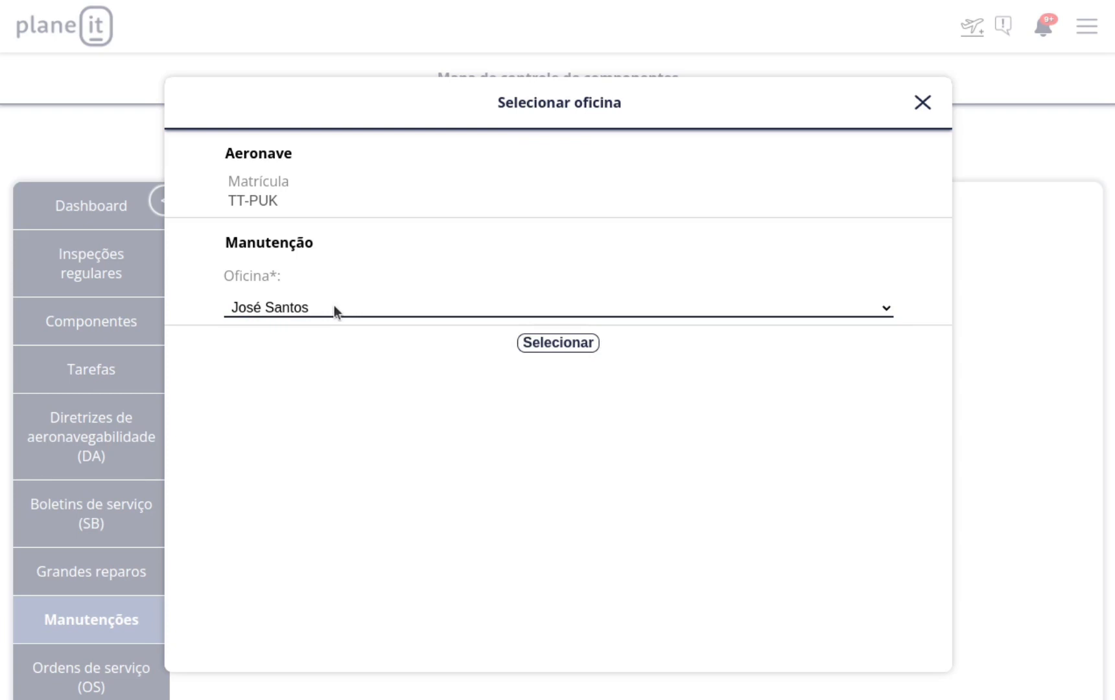
left_click(586, 347)
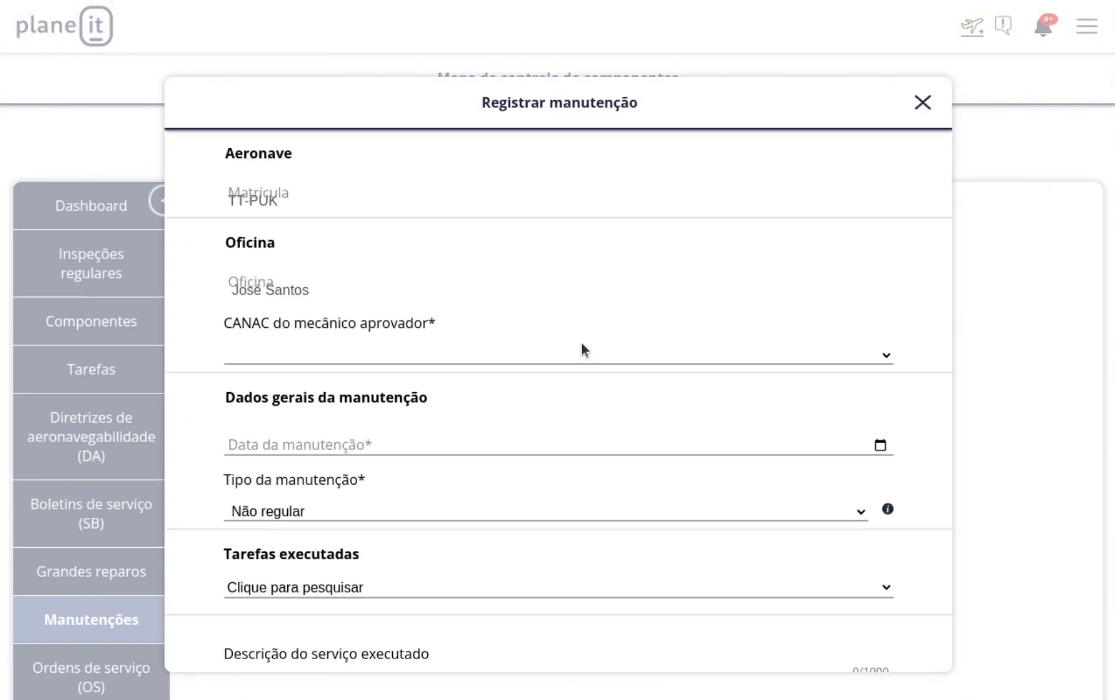
Choose the approving mechanic's CANAC in the maintenance form.
scroll(582, 347, "down", 2)
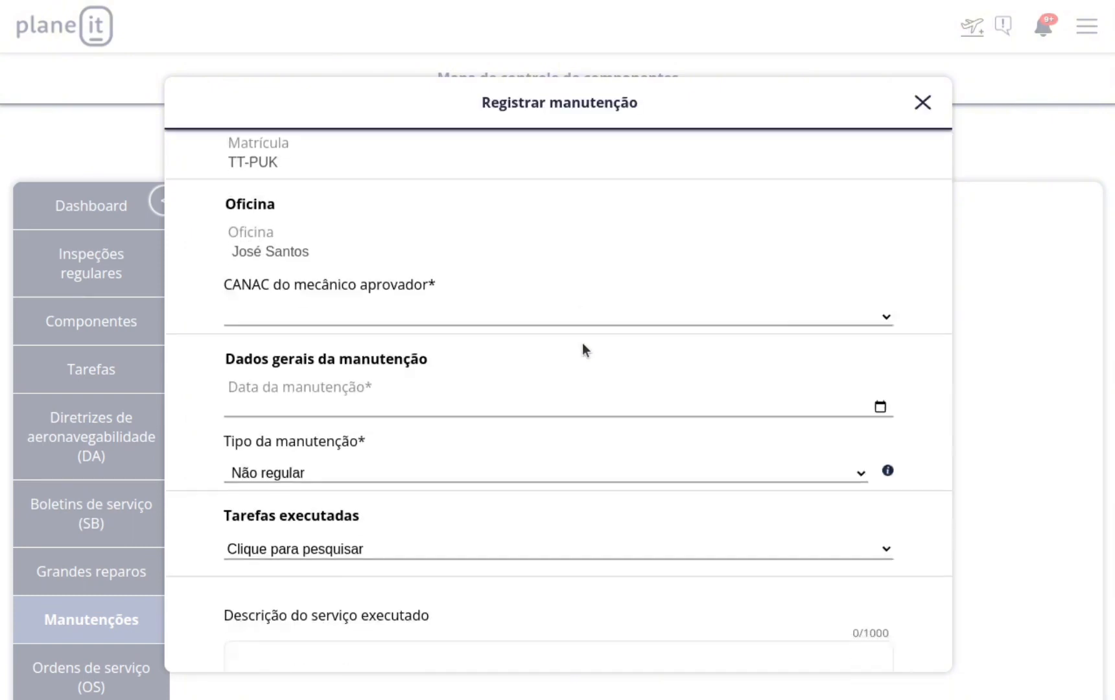
scroll(563, 288, "up", 2)
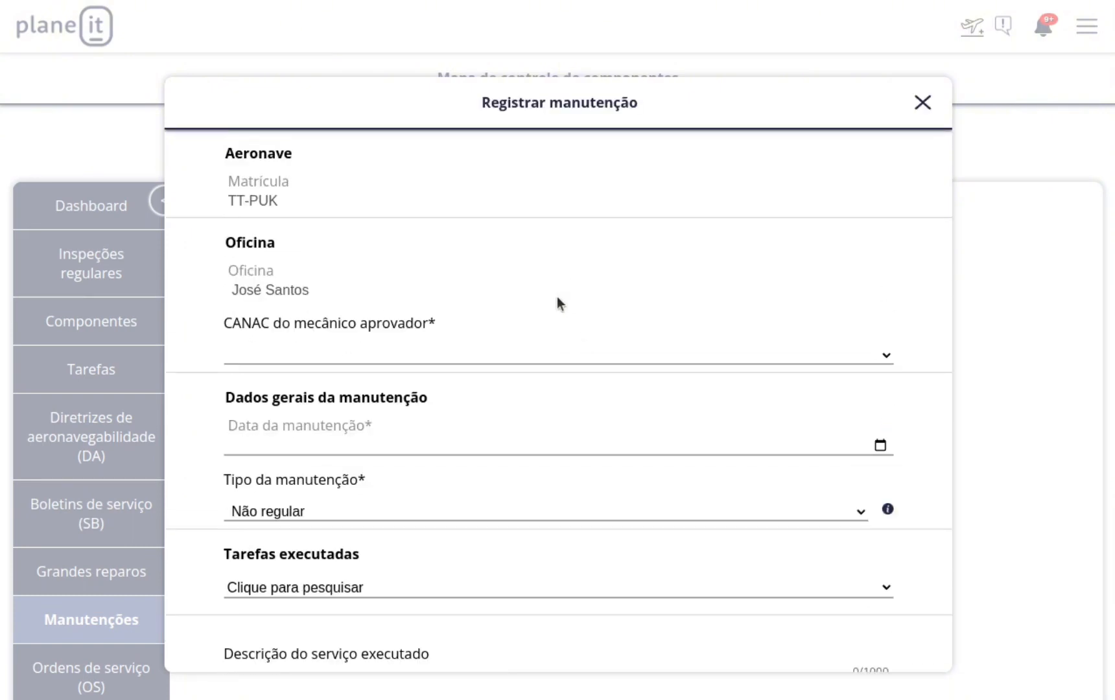
scroll(557, 298, "down", 2)
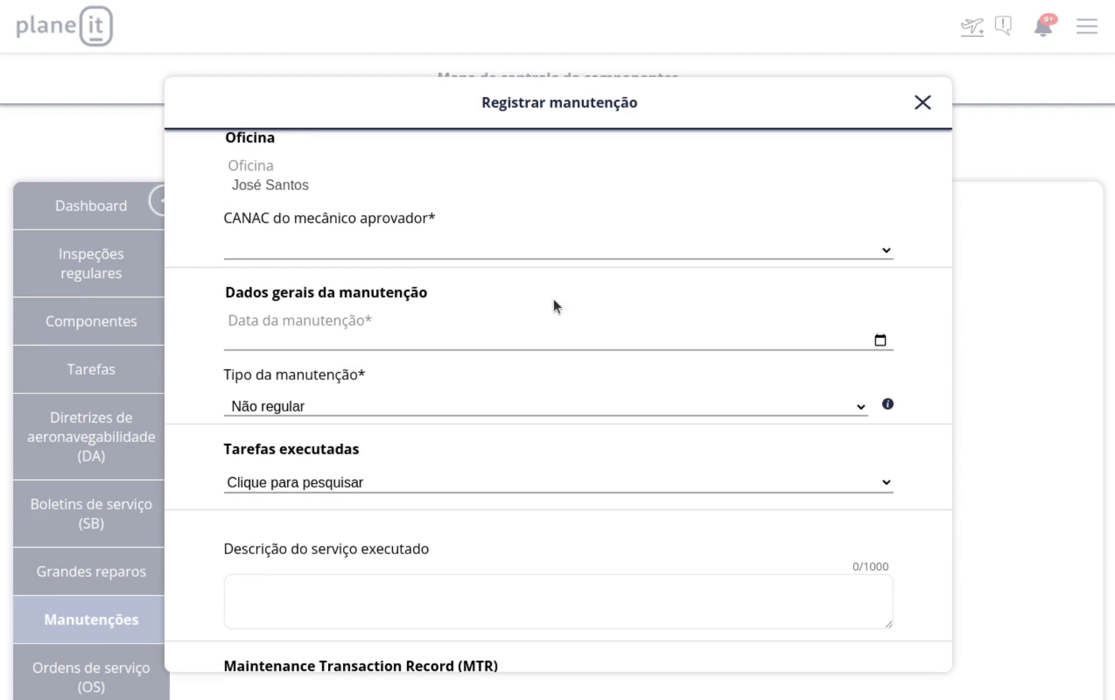
left_click(355, 255)
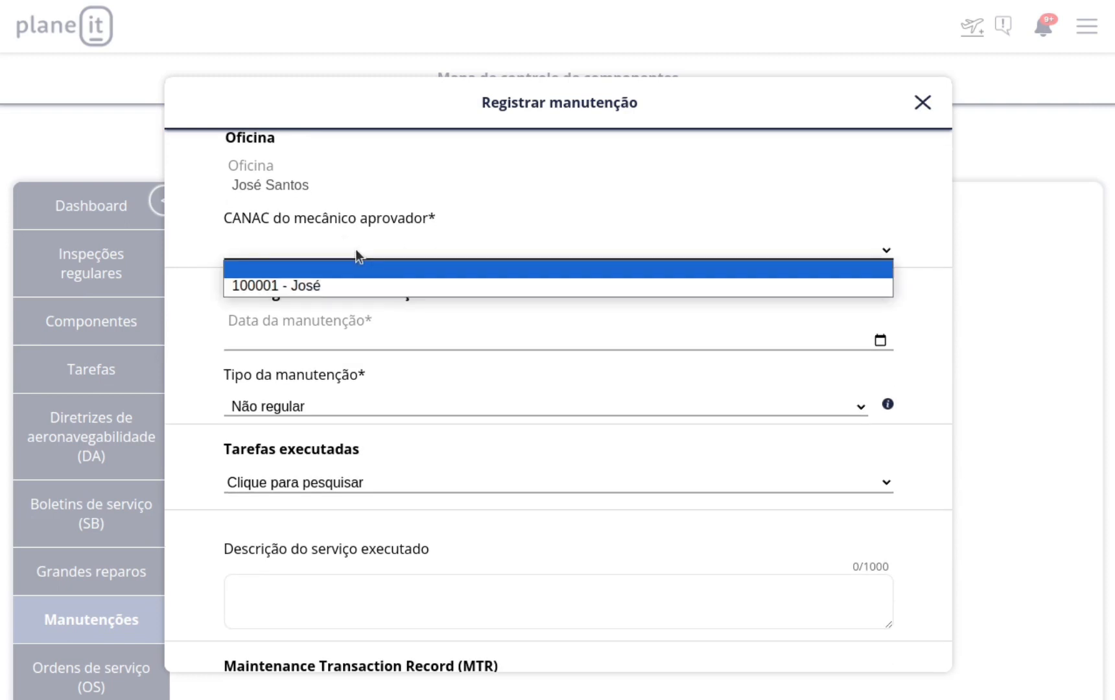
left_click(380, 287)
Set the maintenance date to 26/02/2024 using the date picker.
scroll(406, 305, "down", 2)
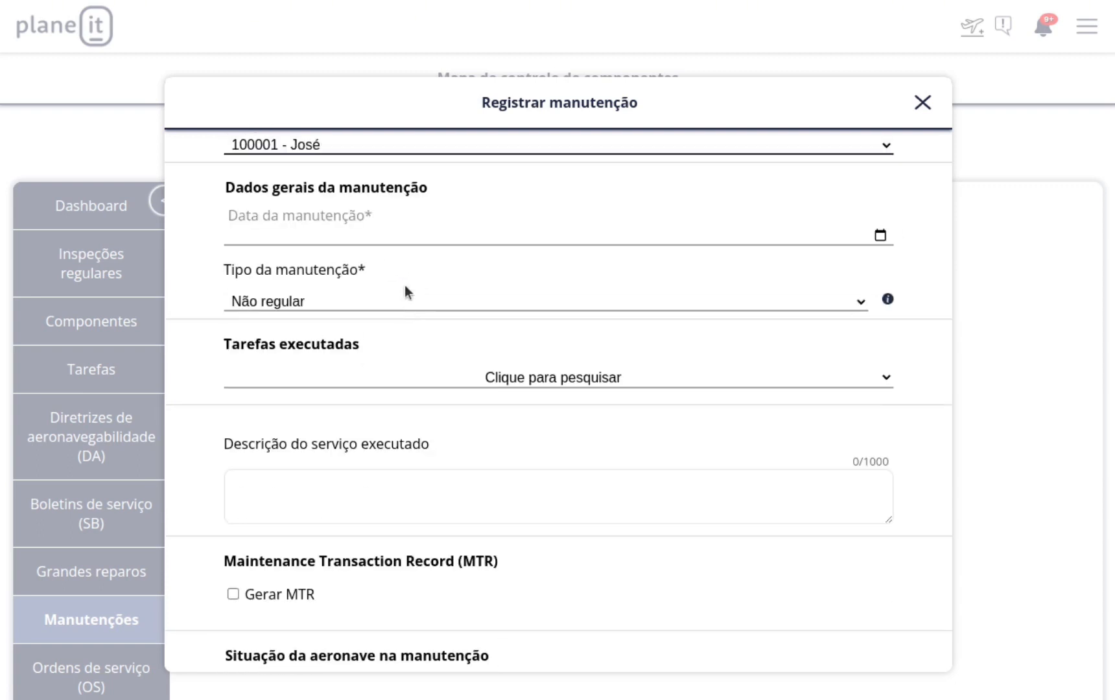
left_click(880, 236)
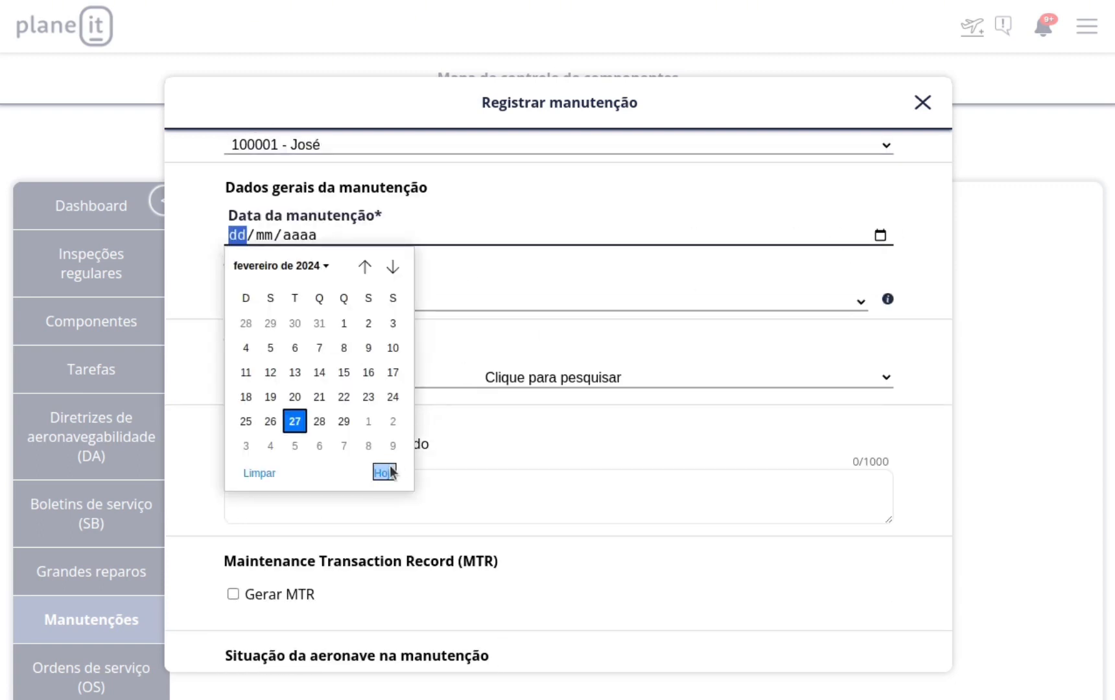
left_click(270, 421)
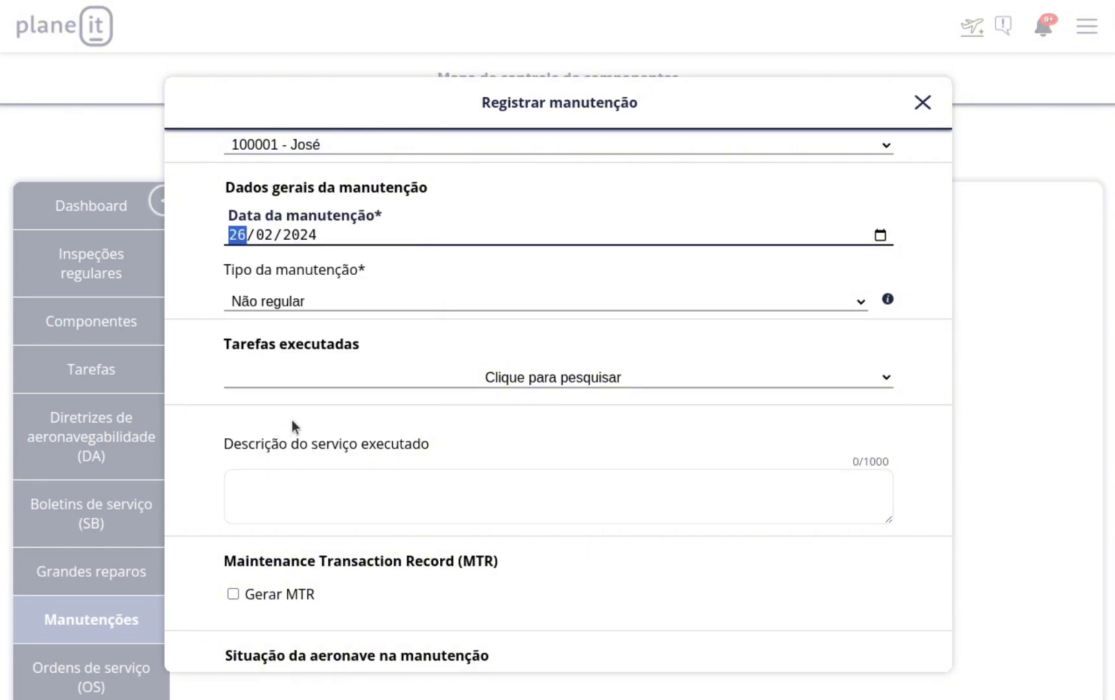
left_click(302, 304)
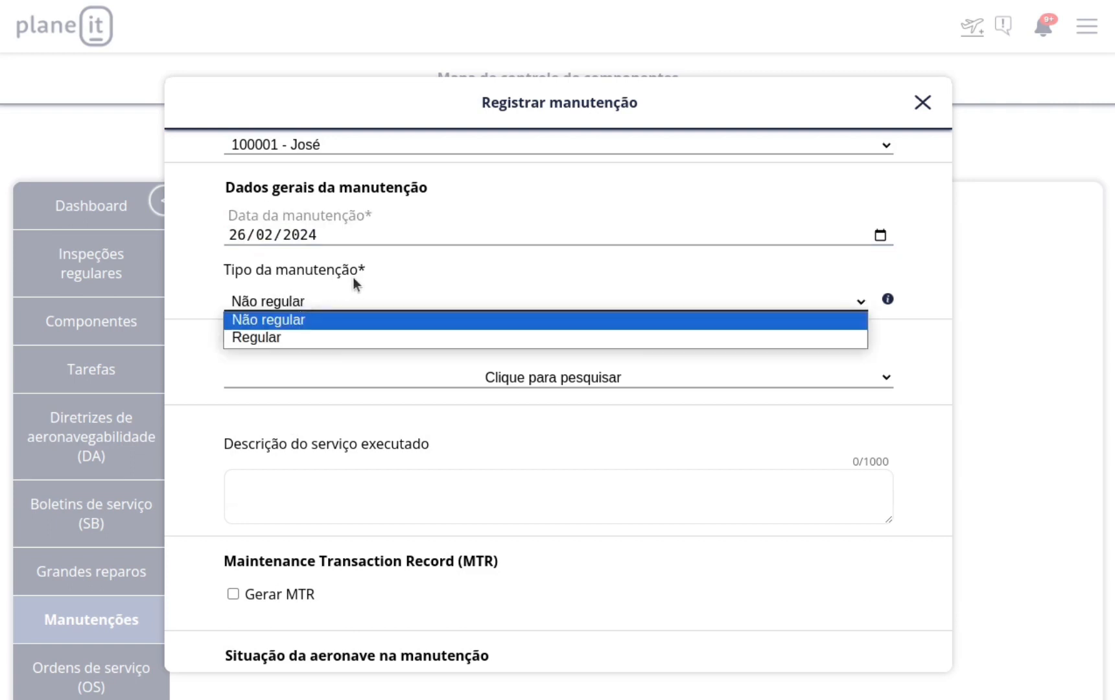
Set the maintenance type to Regular and tick CVA as an executed regular inspection.
left_click(273, 339)
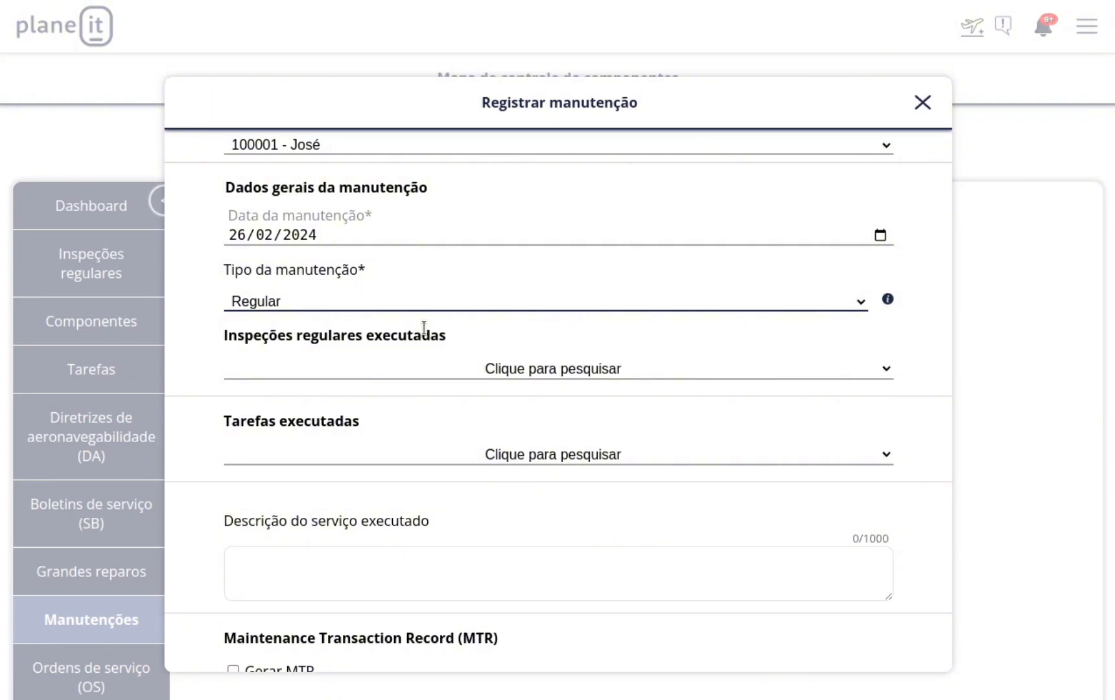
left_click(485, 365)
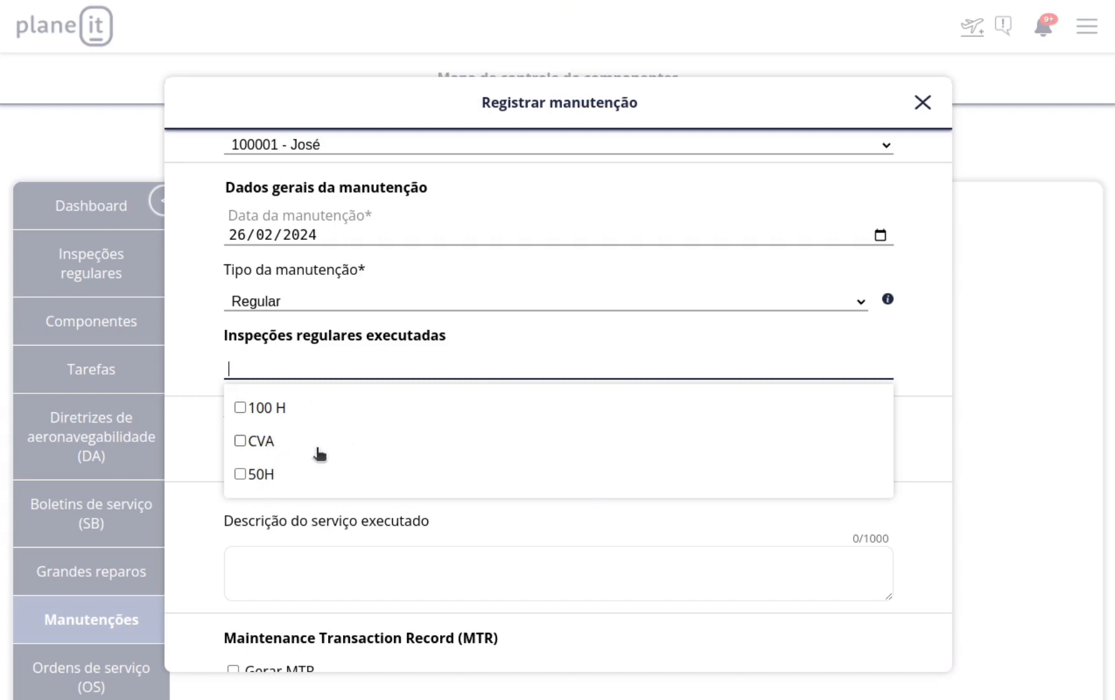
type("50h")
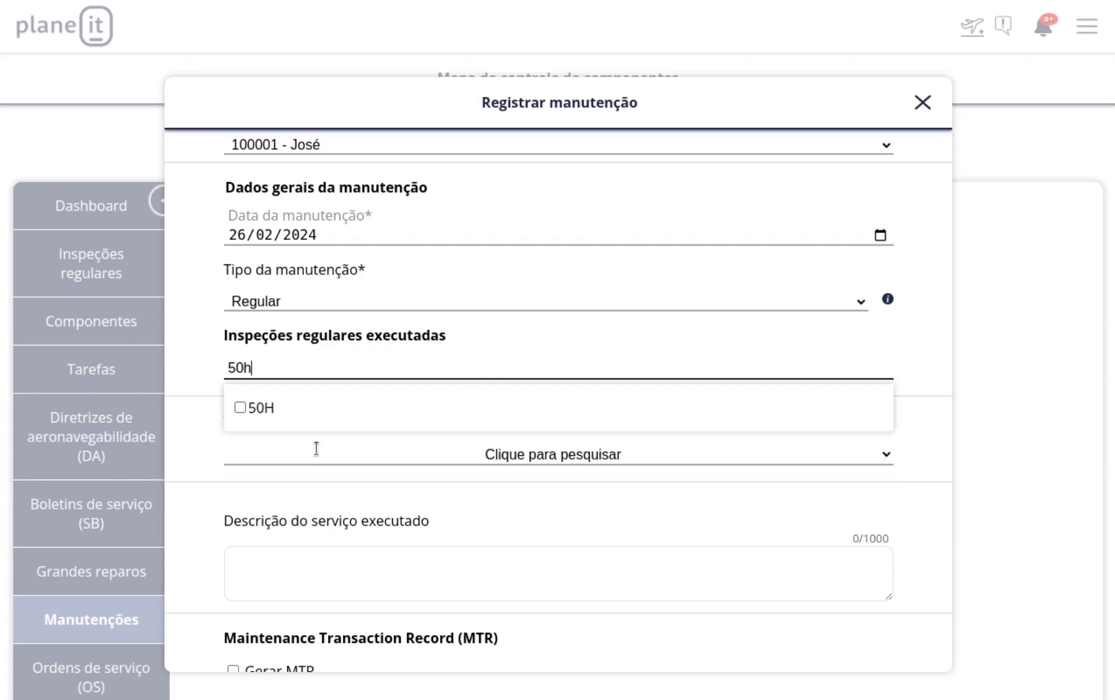
key("BackSpace")
key("BackSpace")
key("BackSpace")
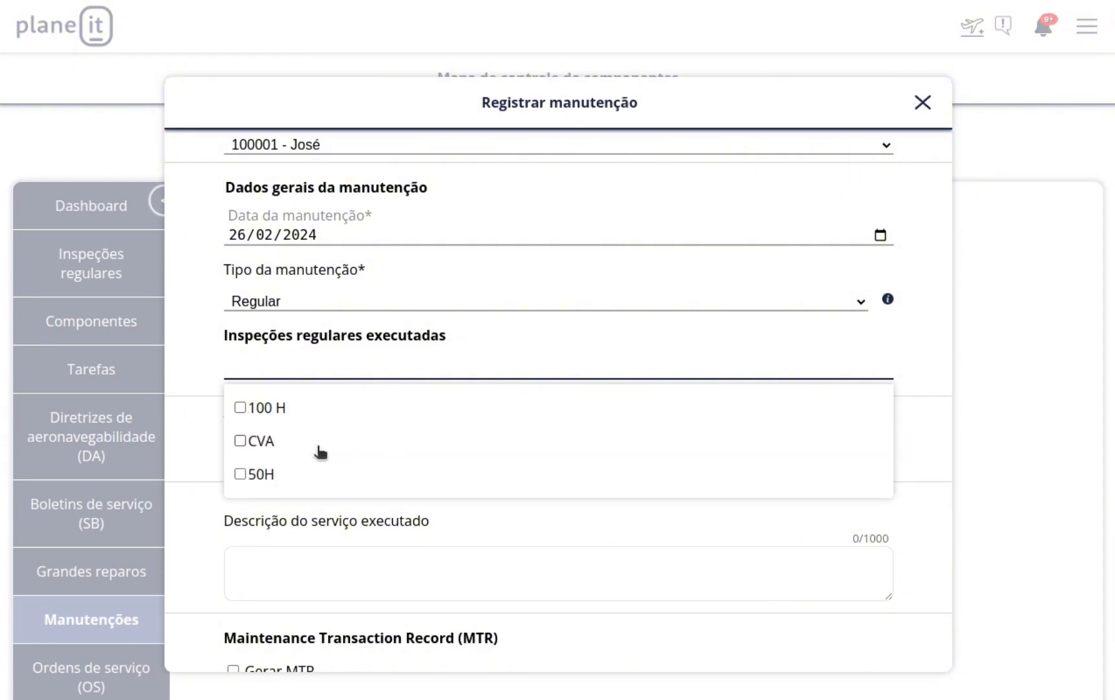
left_click(239, 441)
left_click(199, 437)
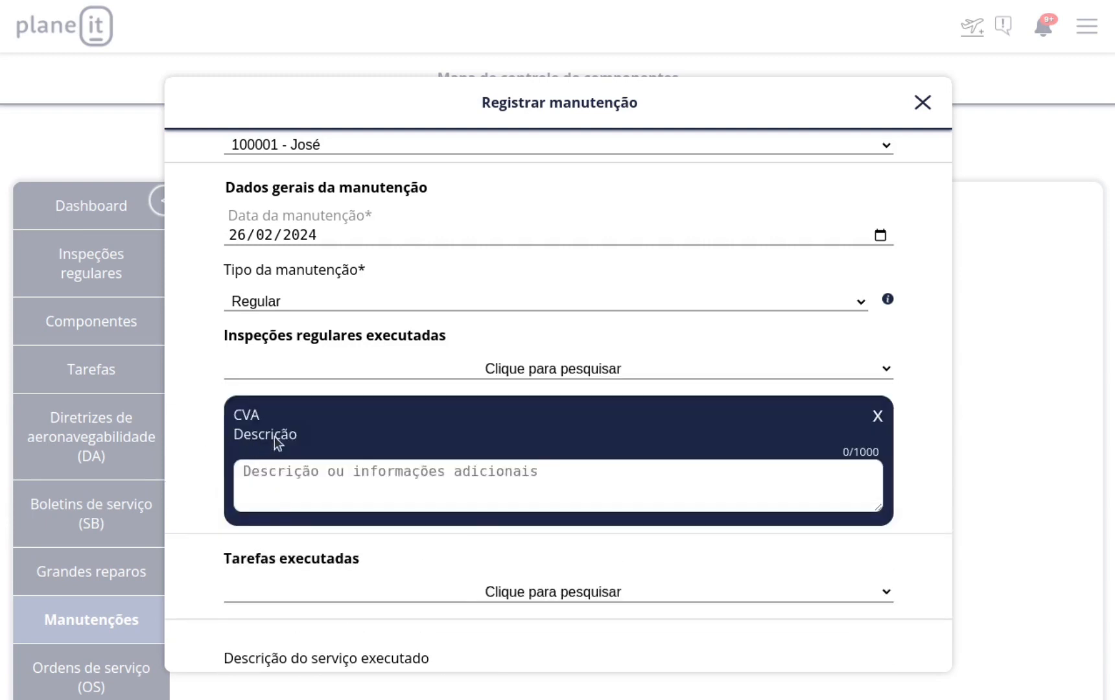
Make sure 50H is unticked so CVA is the only executed inspection.
left_click(471, 371)
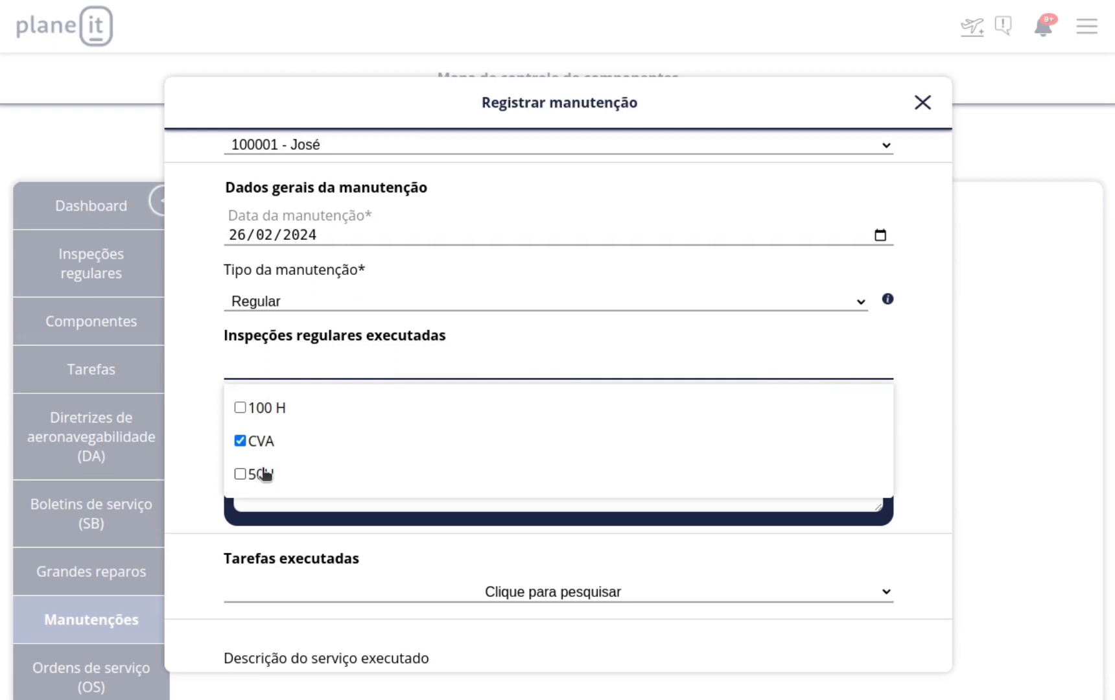
left_click(239, 474)
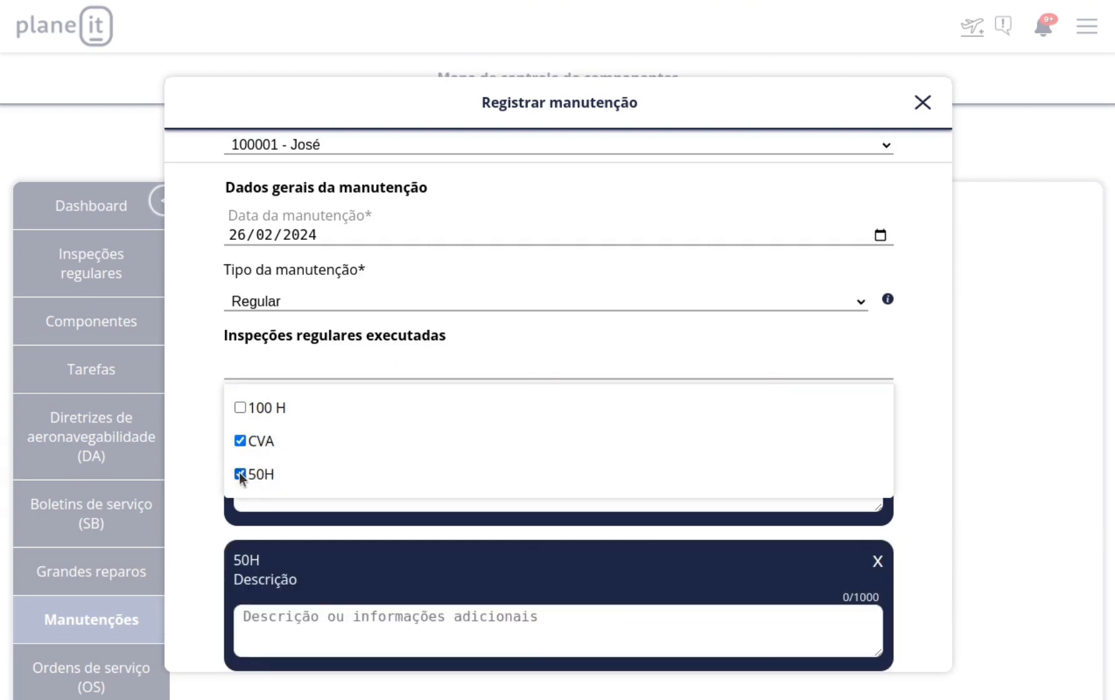
left_click(239, 475)
left_click(209, 415)
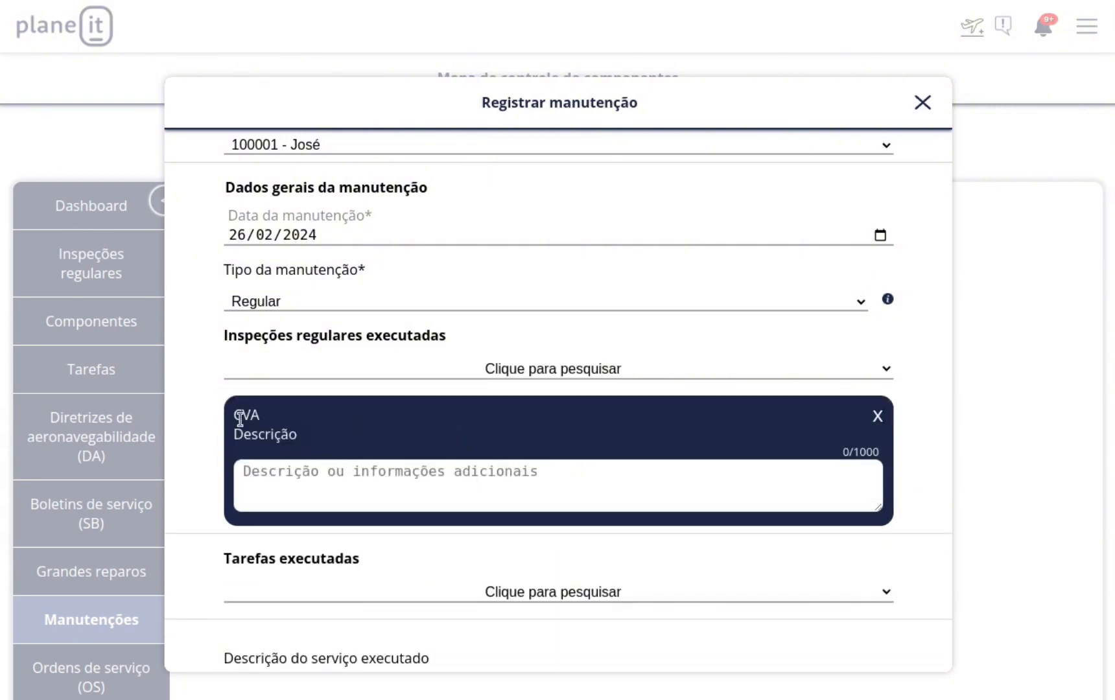
Describe the CVA inspection as 'CVA executado e submetido para a agência'.
scroll(293, 487, "down", 2)
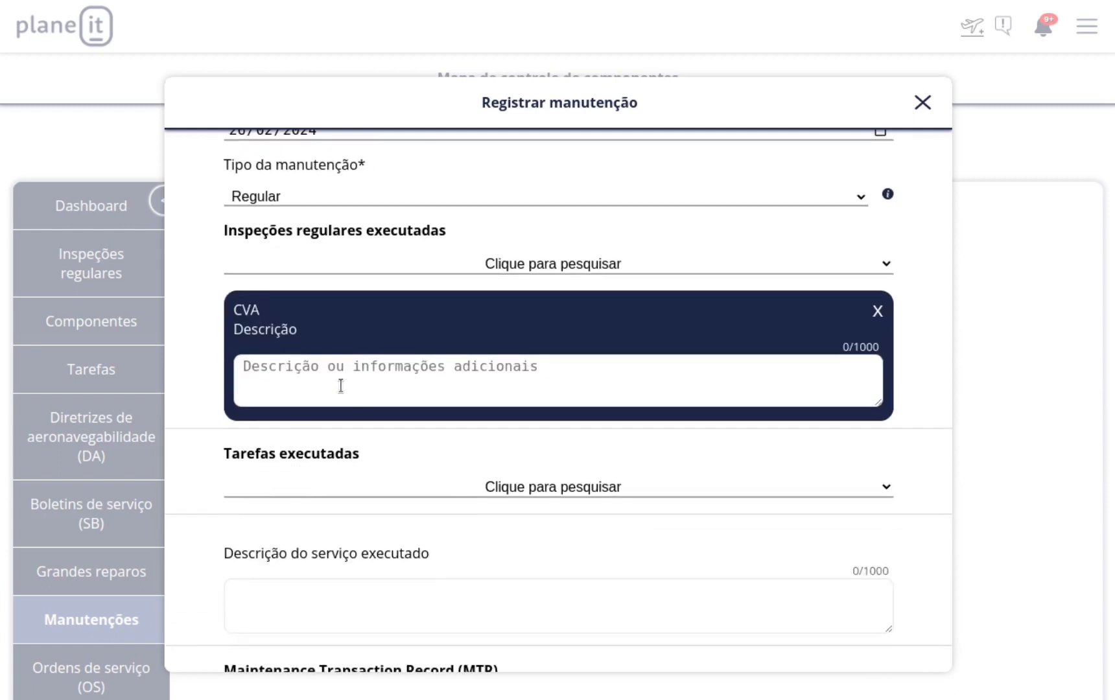
left_click(371, 380)
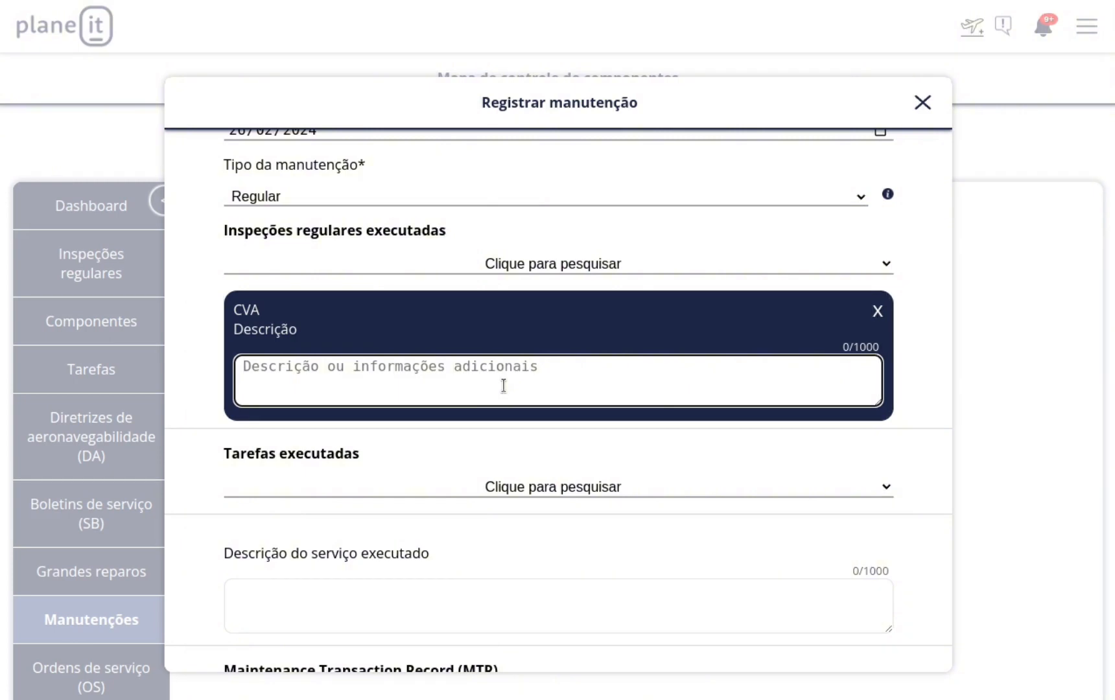
type("CVA ")
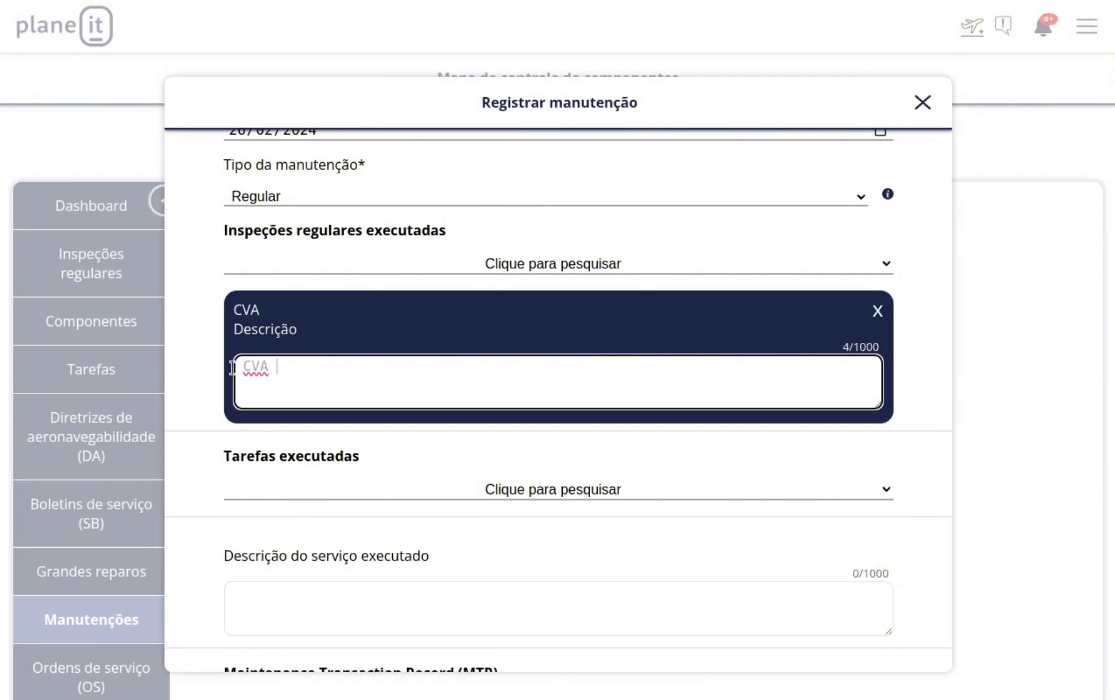
type("executado e s")
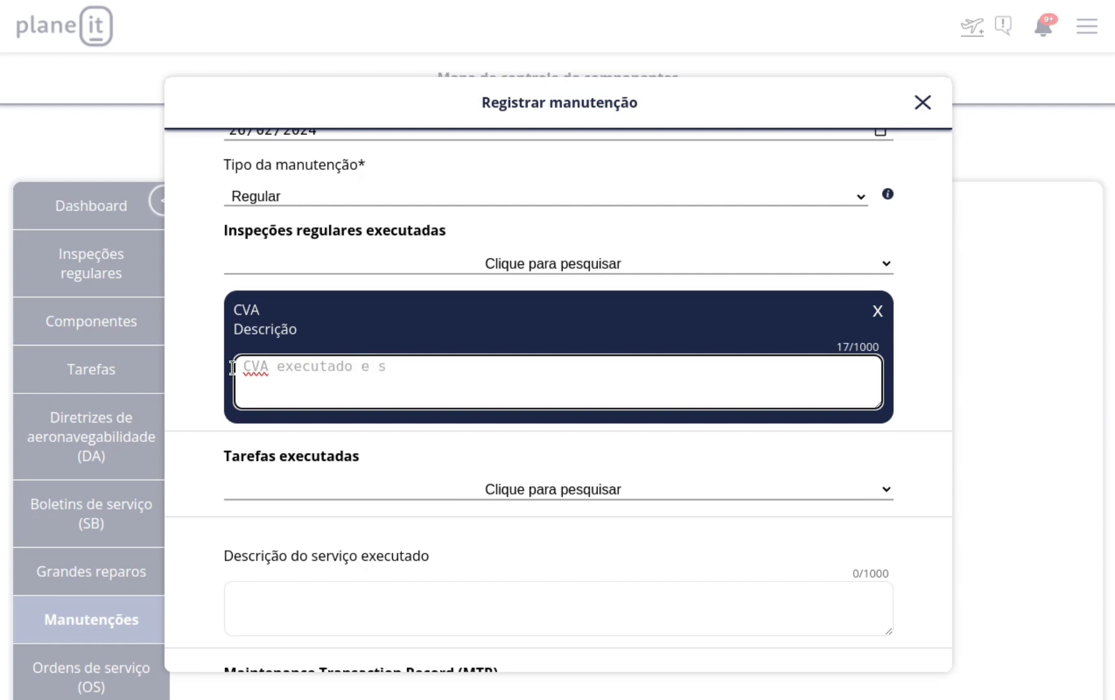
type("ubmetido para a agência")
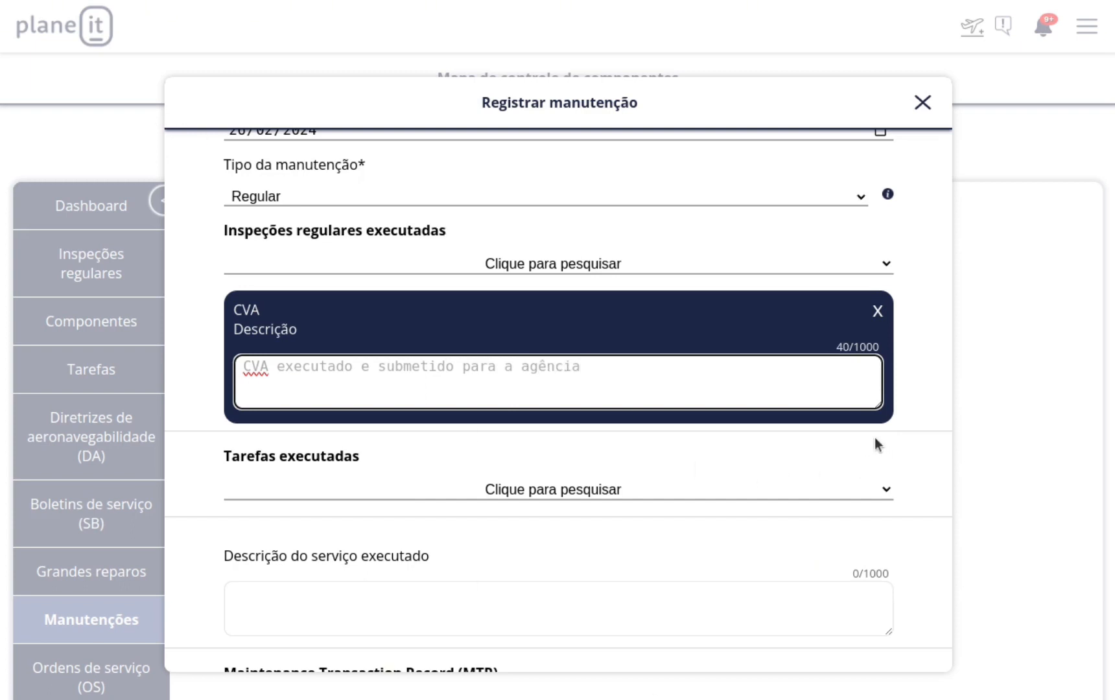
scroll(881, 402, "down", 2)
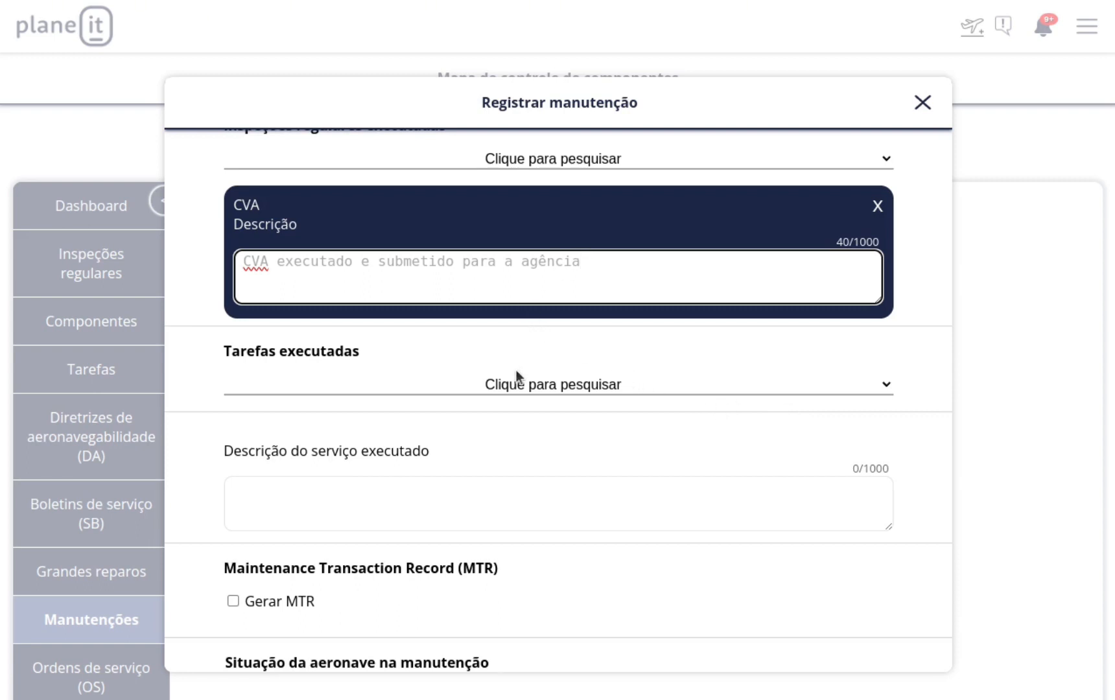
Search 'célula' in executed tasks and check '1 DOCUMENTS - LICENÇA DE ESTAÇÃO'.
left_click(546, 392)
scroll(473, 466, "down", 5)
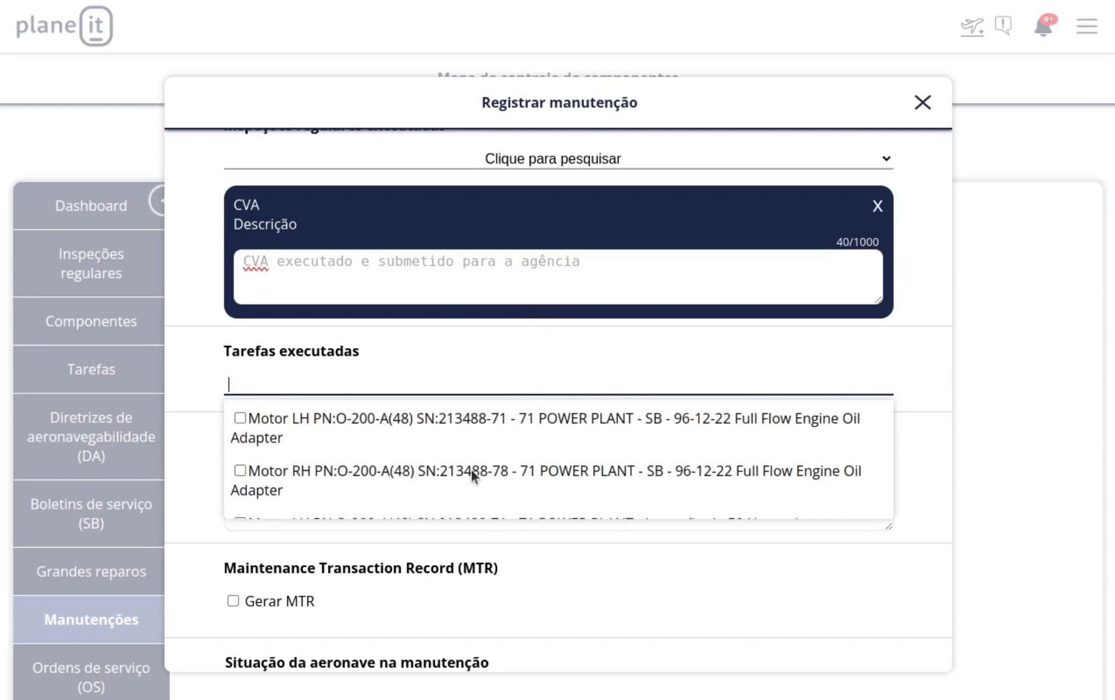
scroll(477, 463, "up", 5)
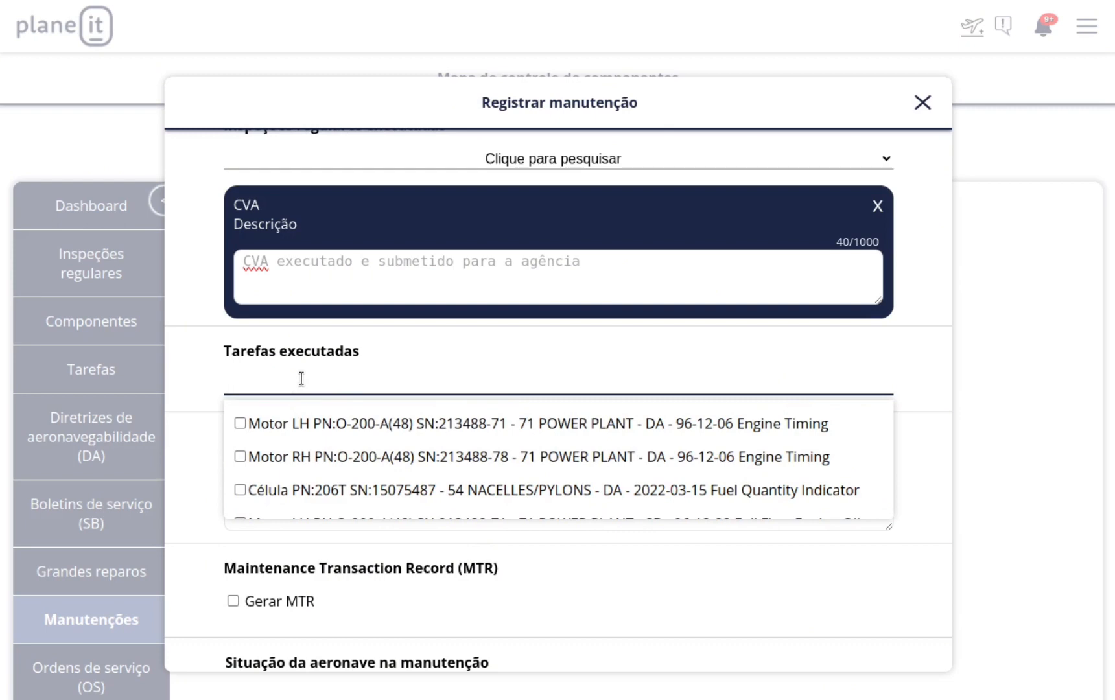
type("cél")
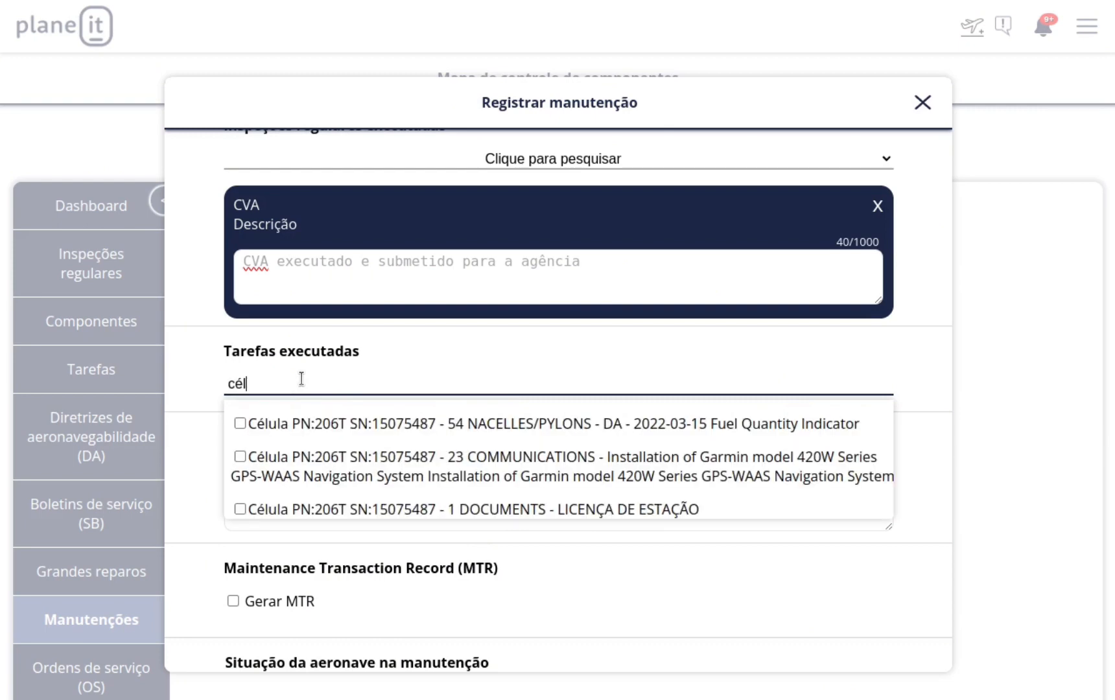
type("lula")
key("BackSpace")
key("BackSpace")
key("BackSpace")
key("BackSpace")
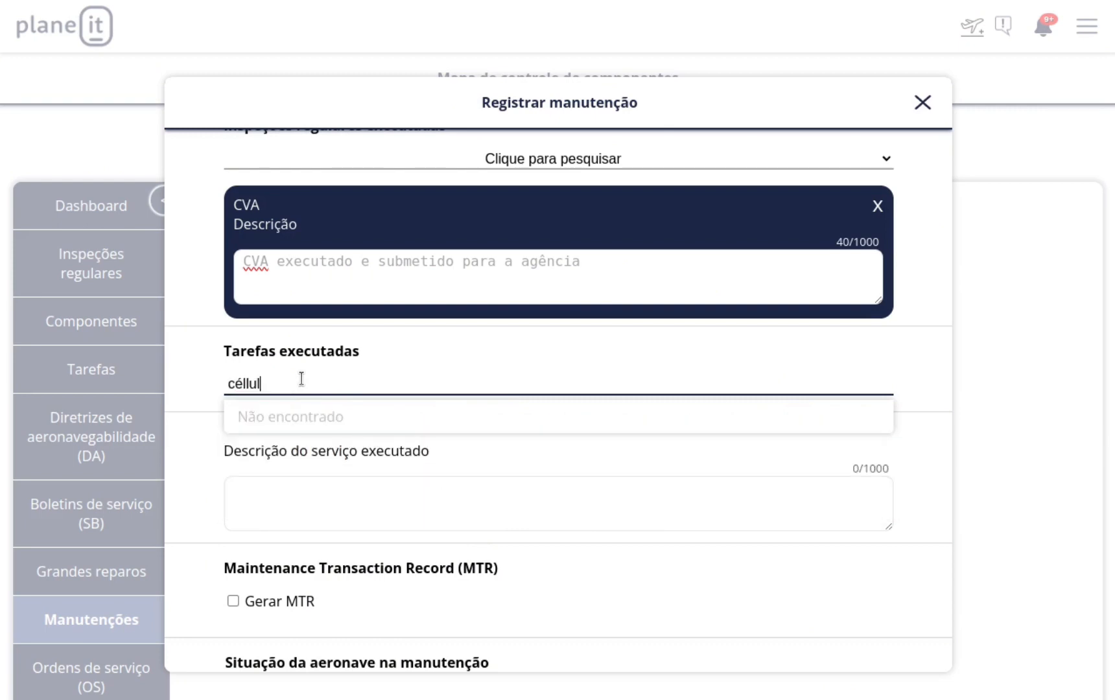
type("ula")
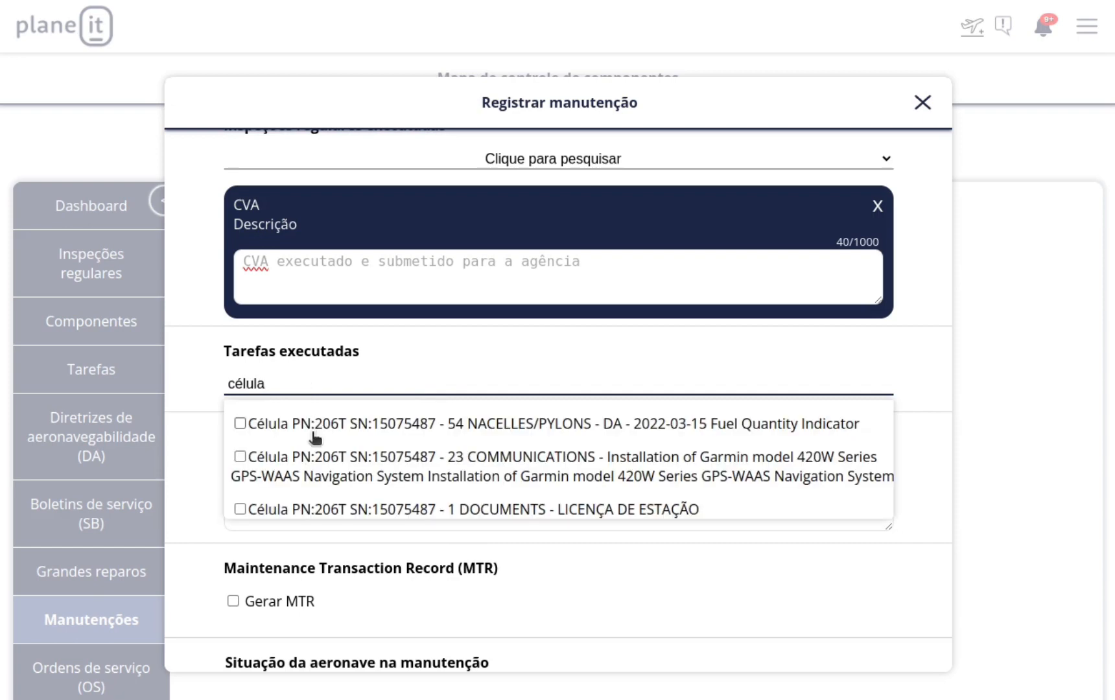
scroll(318, 441, "down", 1)
scroll(317, 441, "up", 1)
scroll(312, 434, "down", 1)
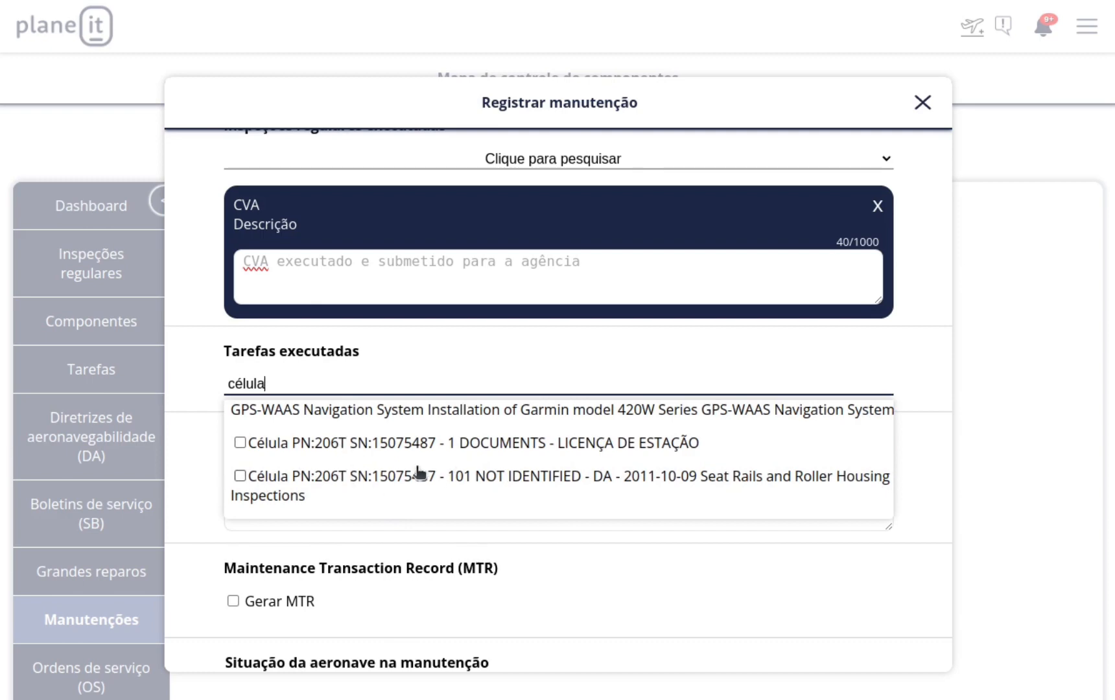
left_click(240, 443)
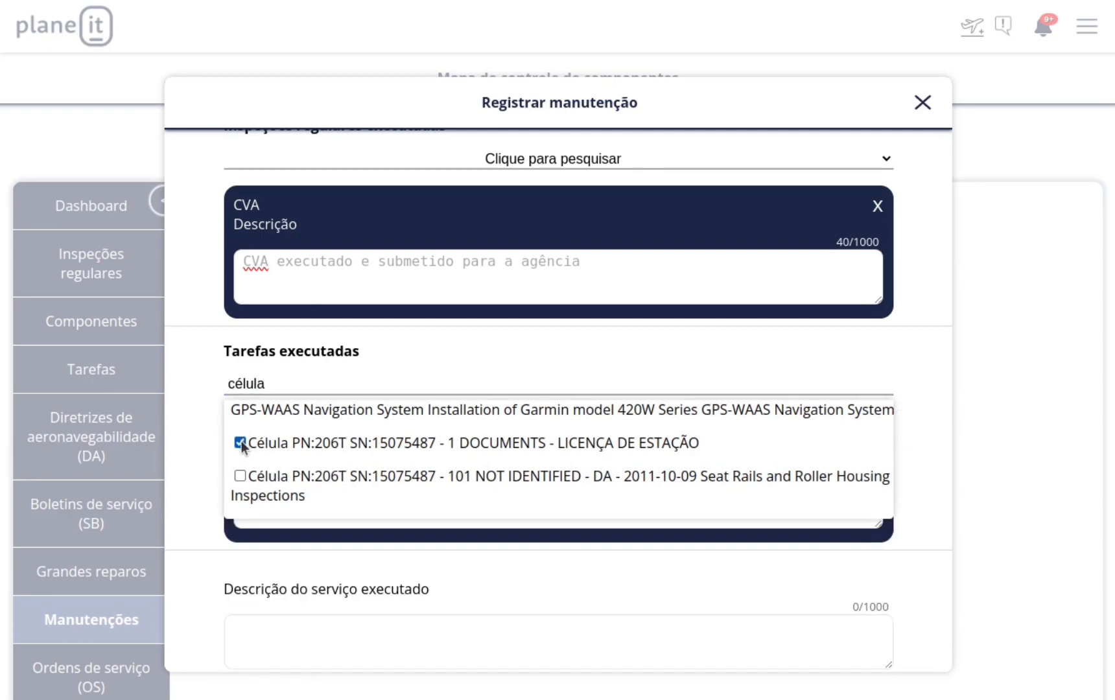
double_click(257, 383)
key("BackSpace")
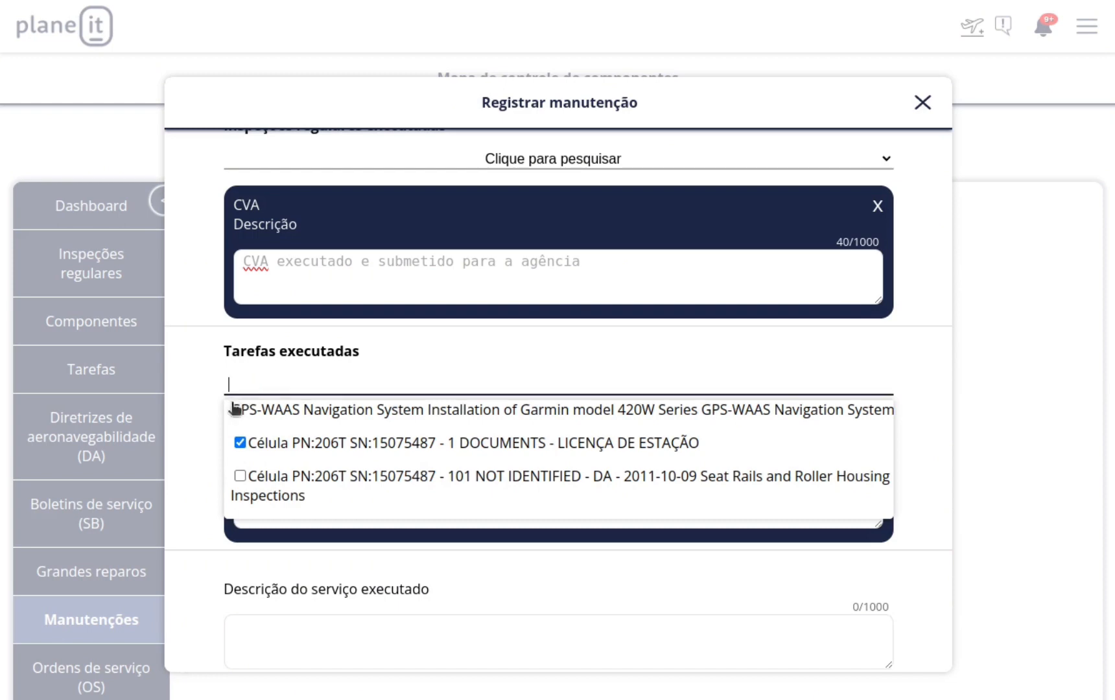
left_click(206, 414)
Enter 'Licença renovada' as the chosen task's description.
left_click(471, 496)
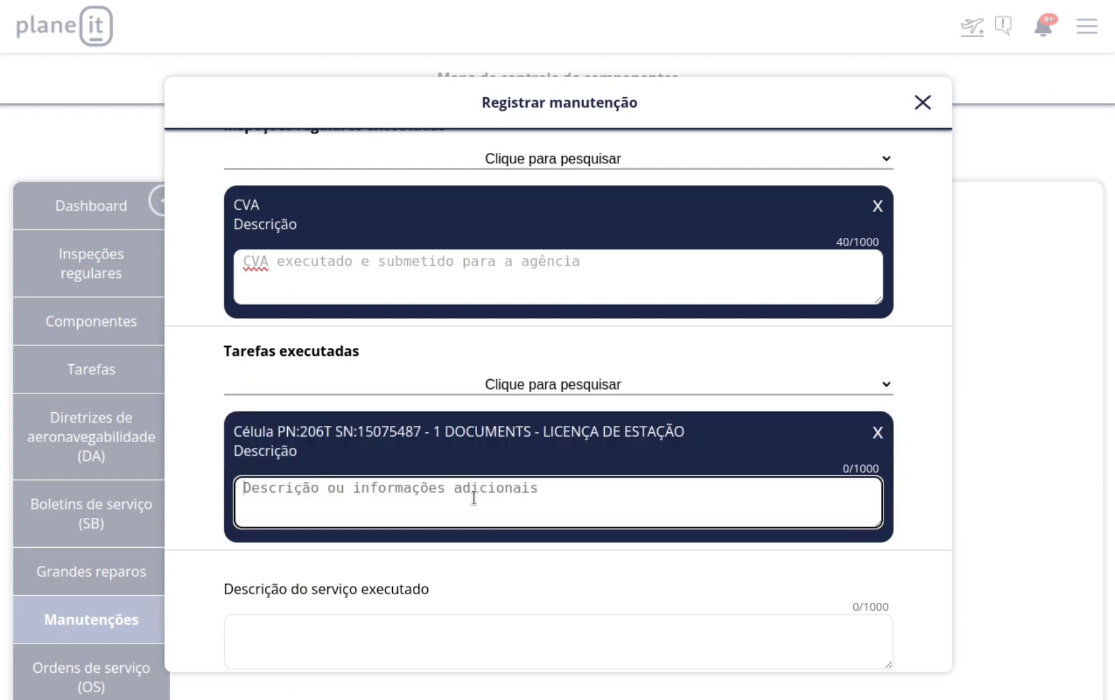
type("Licença renovada")
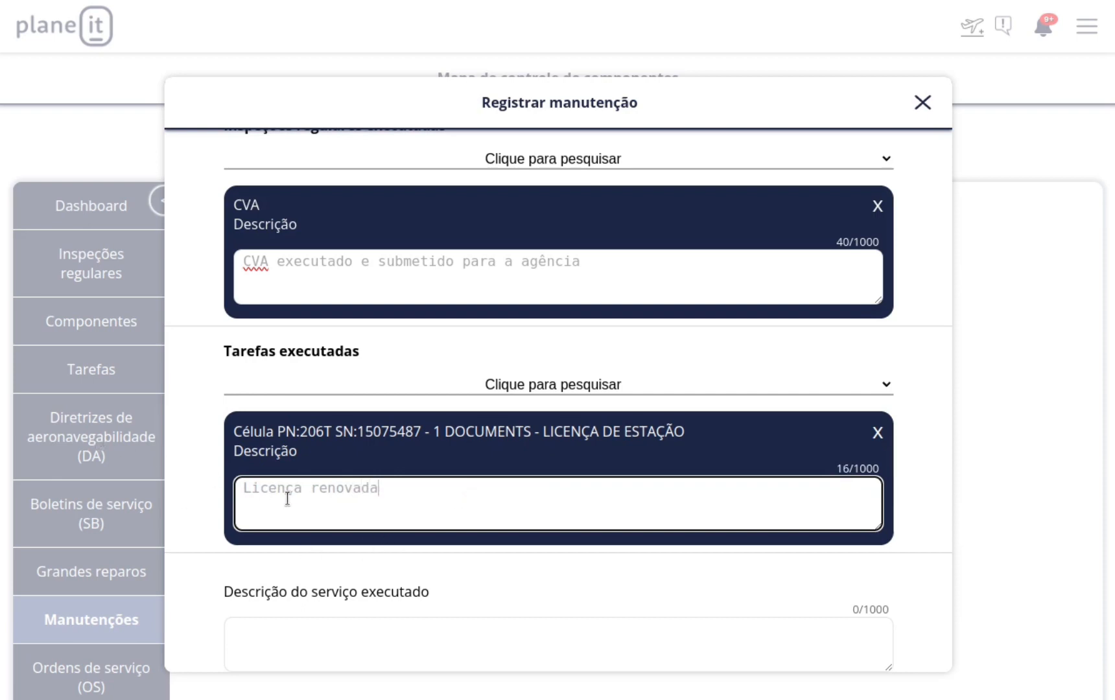
scroll(770, 469, "down", 2)
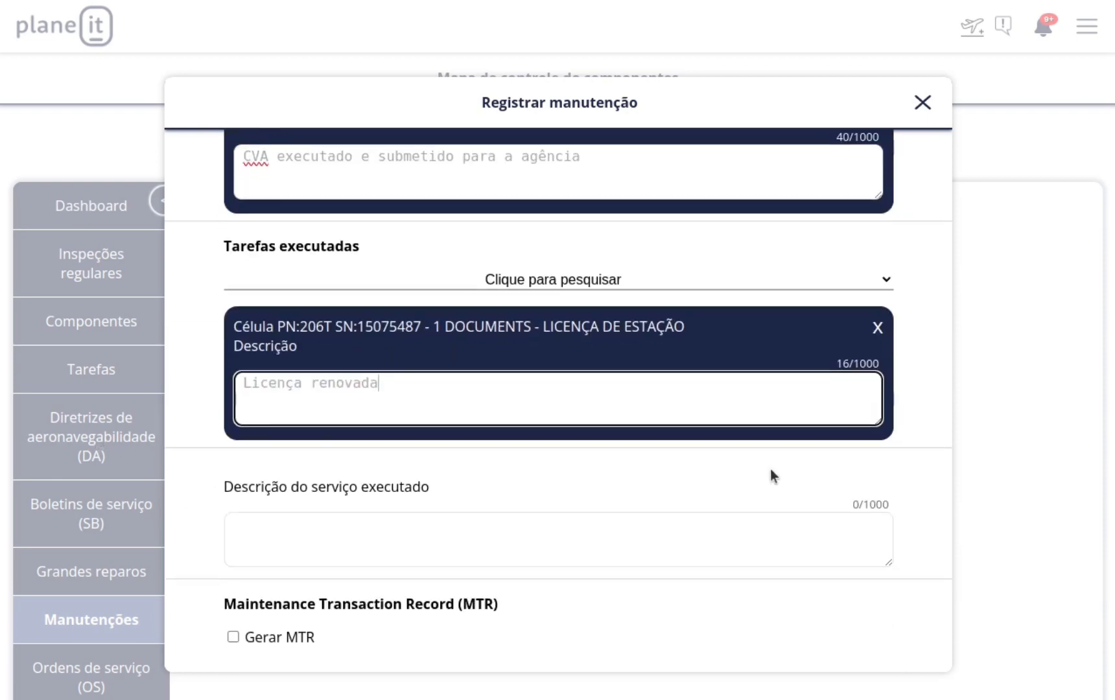
scroll(831, 507, "down", 2)
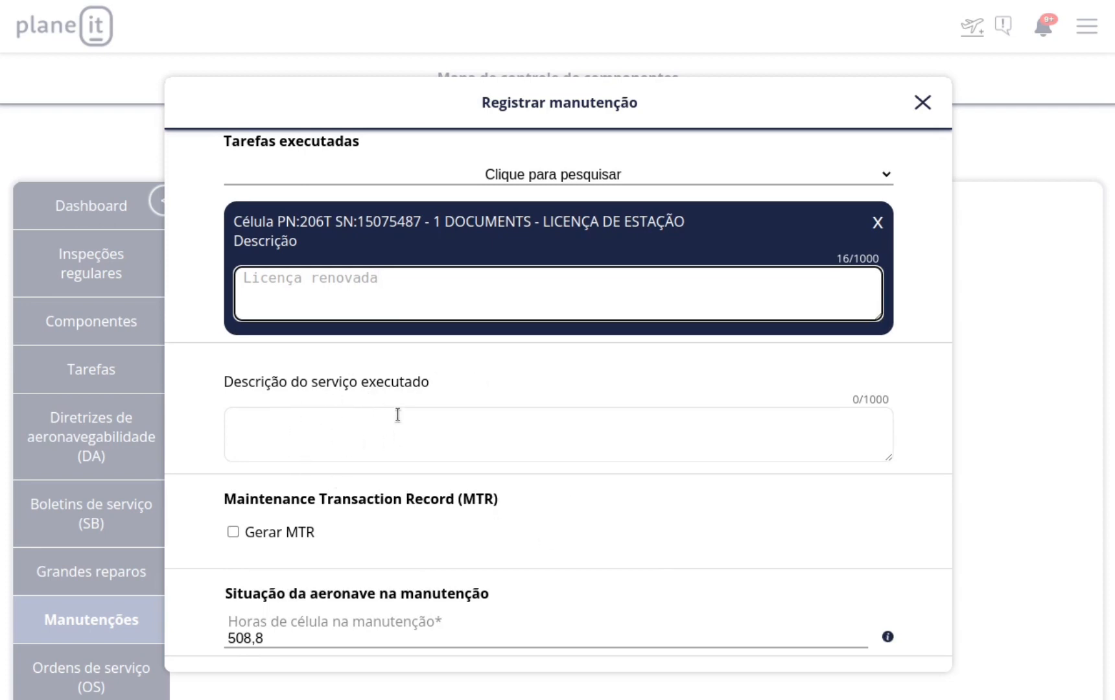
left_click(319, 417)
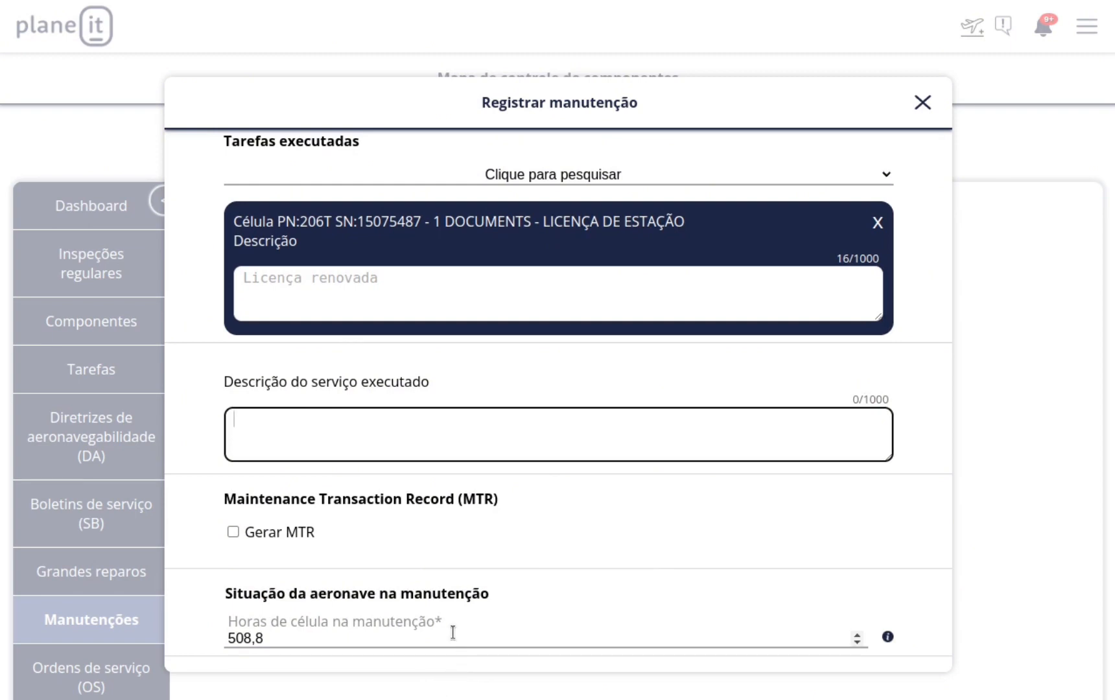
scroll(544, 566, "down", 2)
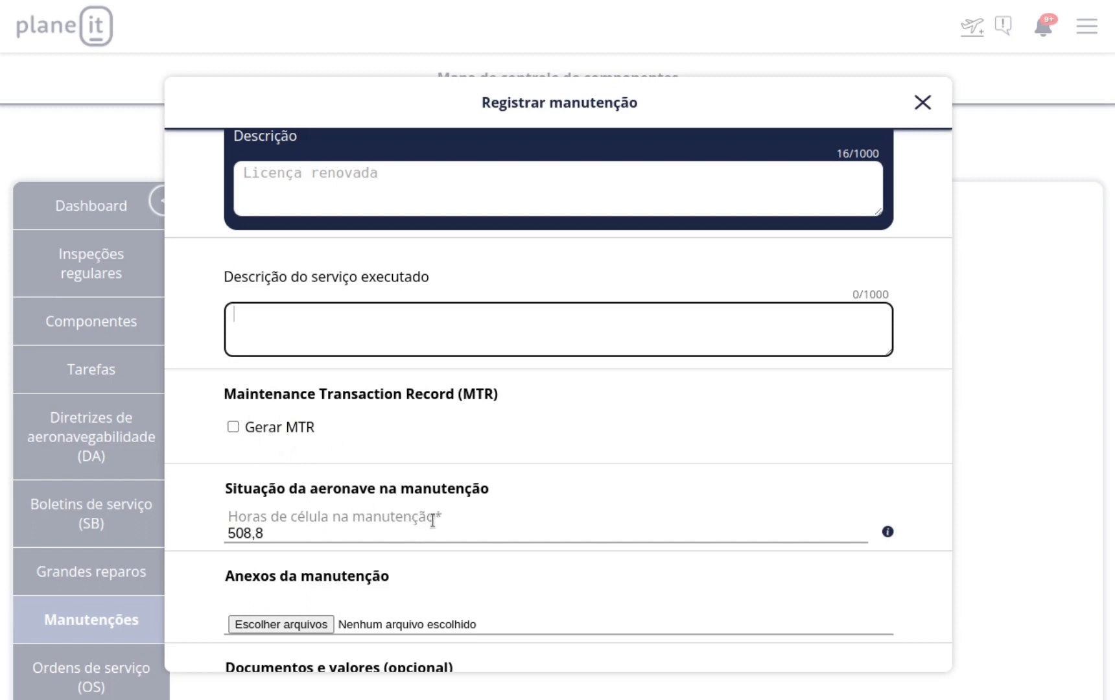
scroll(430, 522, "down", 2)
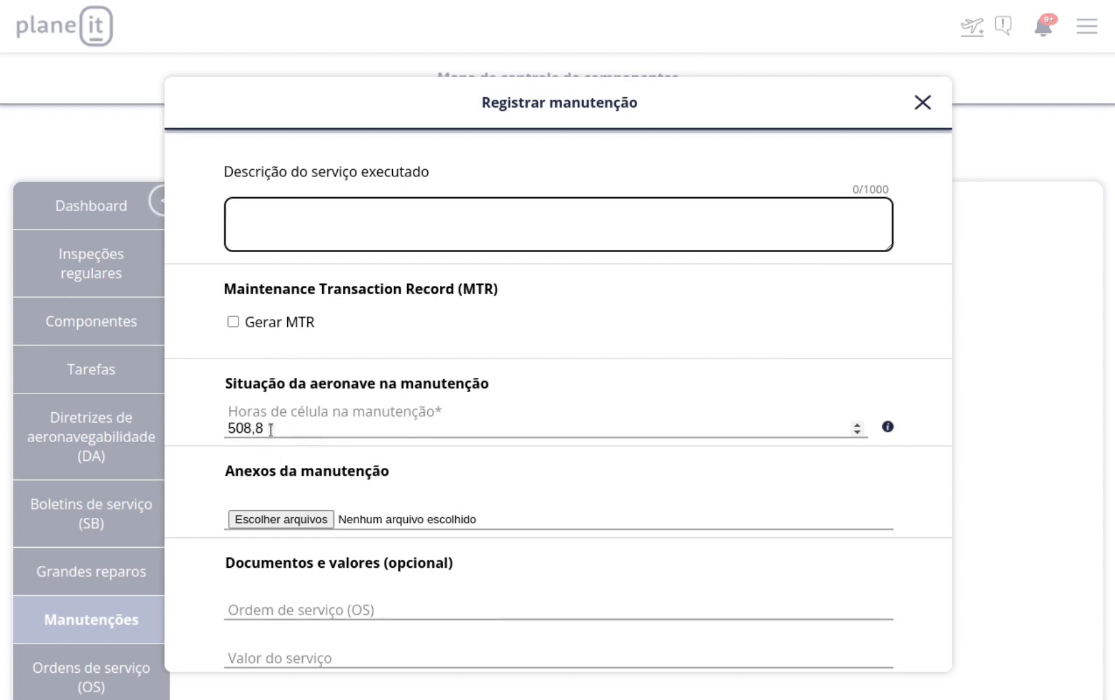
scroll(271, 429, "up", 3)
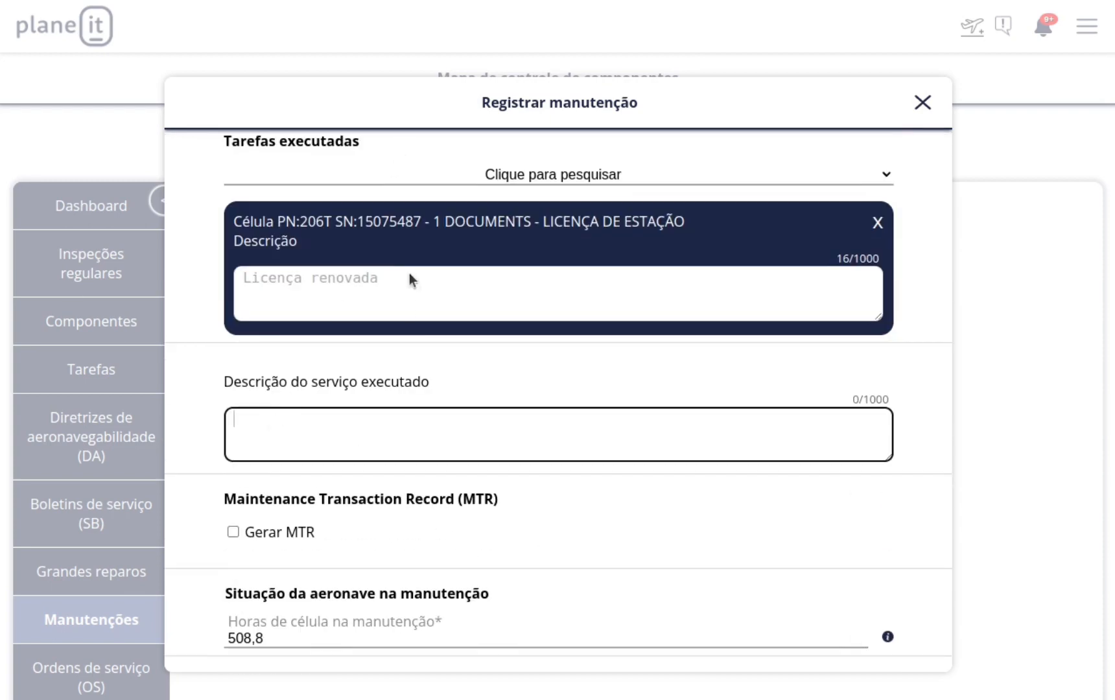
scroll(460, 238, "up", 3)
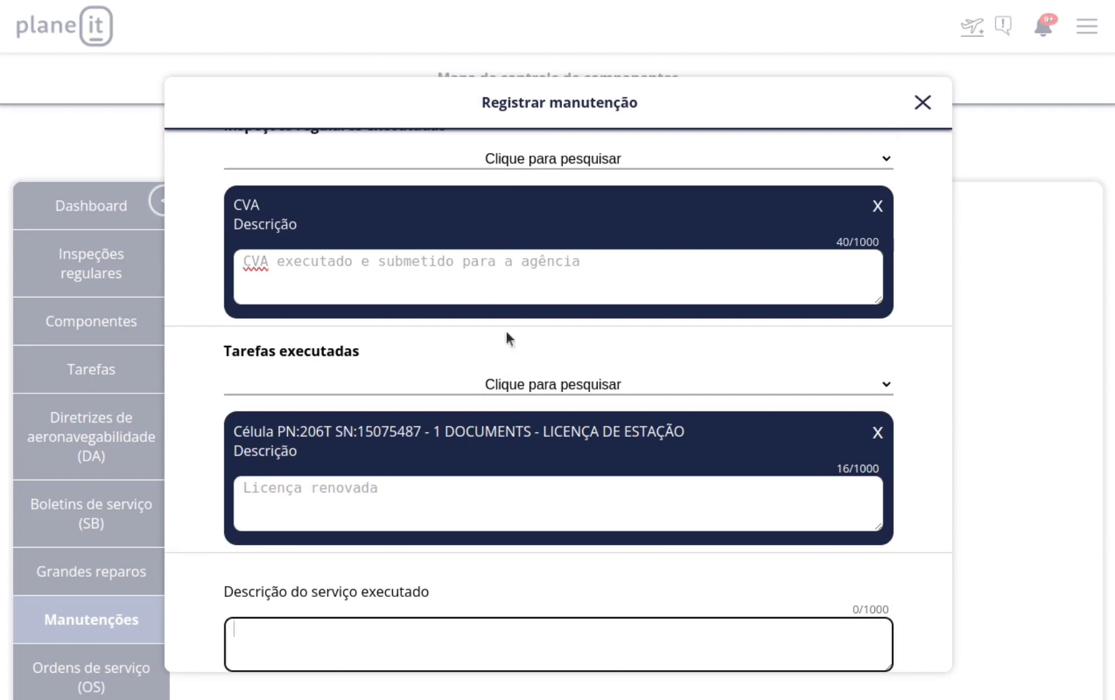
scroll(509, 251, "down", 6)
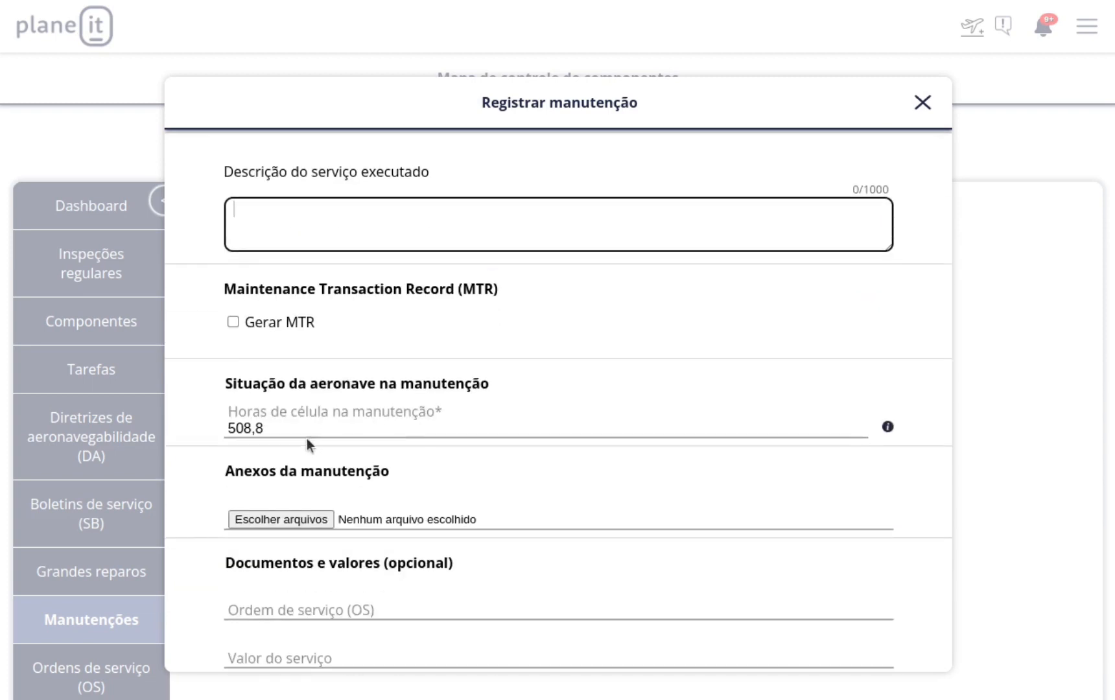
scroll(311, 441, "up", 3)
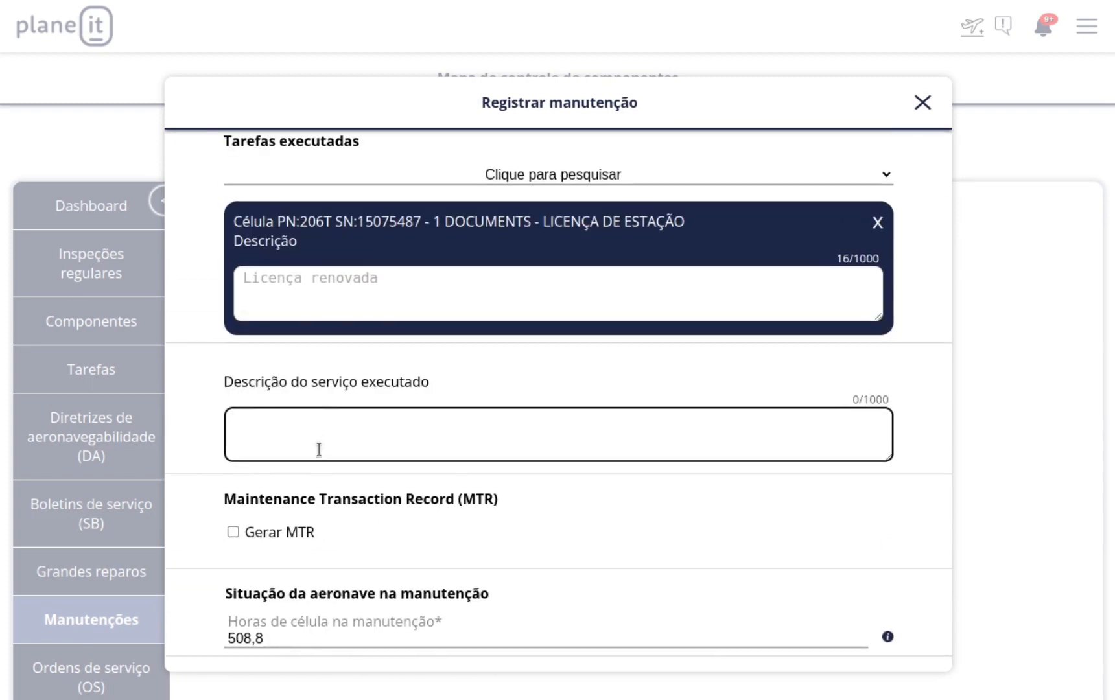
scroll(348, 490, "up", 2)
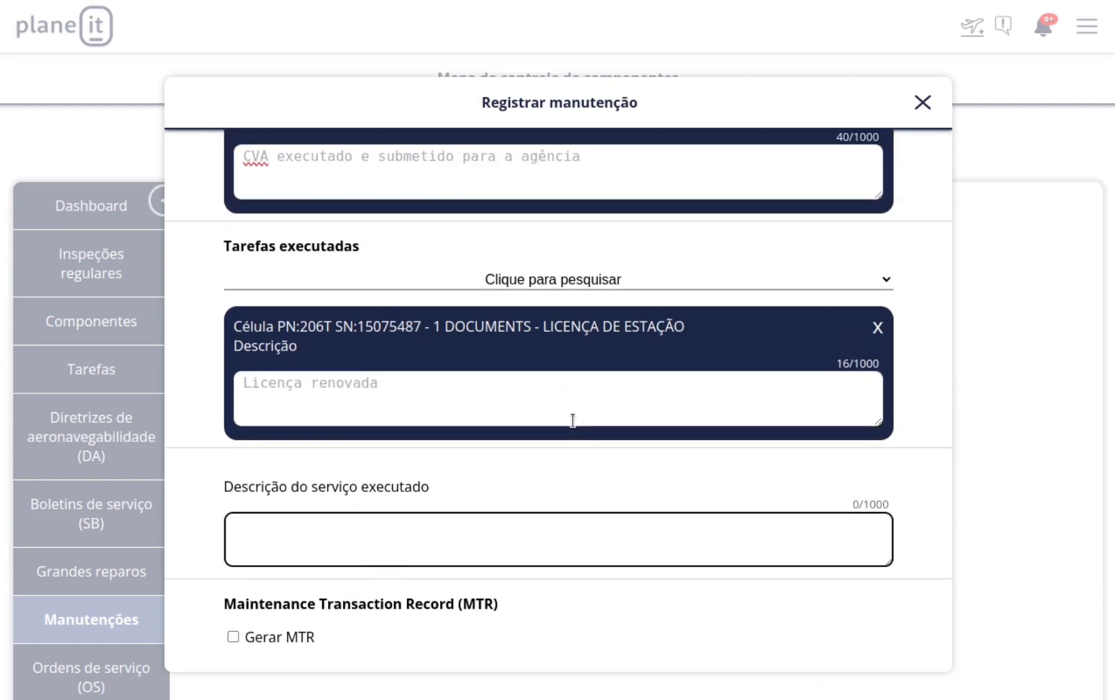
scroll(545, 362, "down", 4)
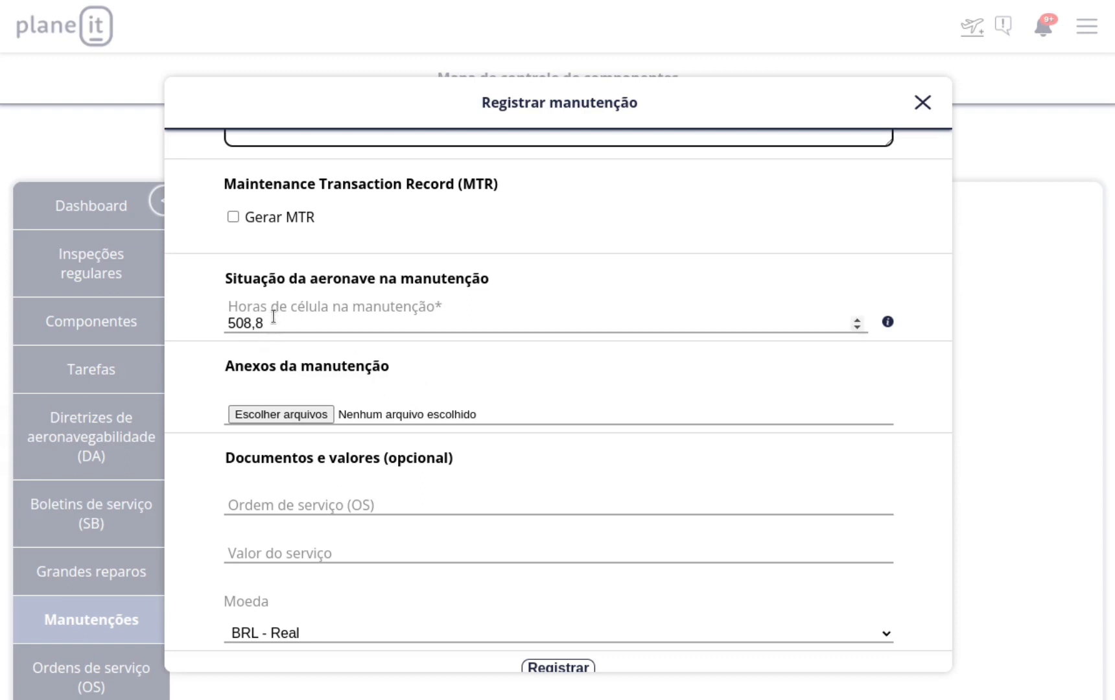
left_click_drag(275, 320, 198, 321)
left_click(197, 338)
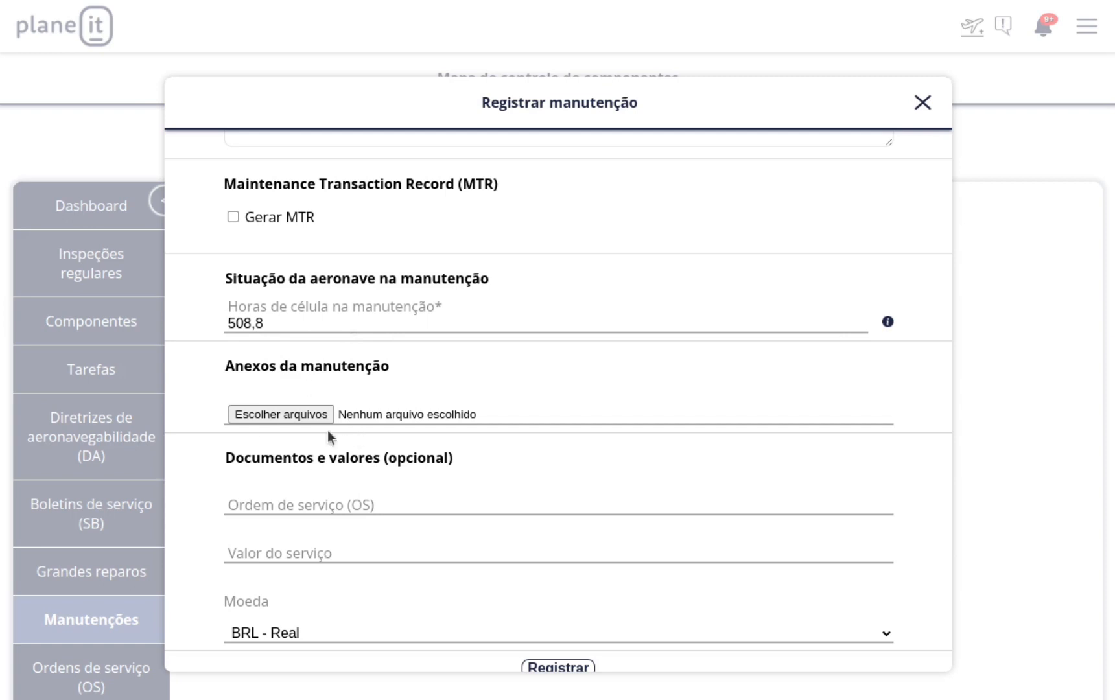
Fill in the service order number from the saved suggestions.
scroll(358, 439, "down", 2)
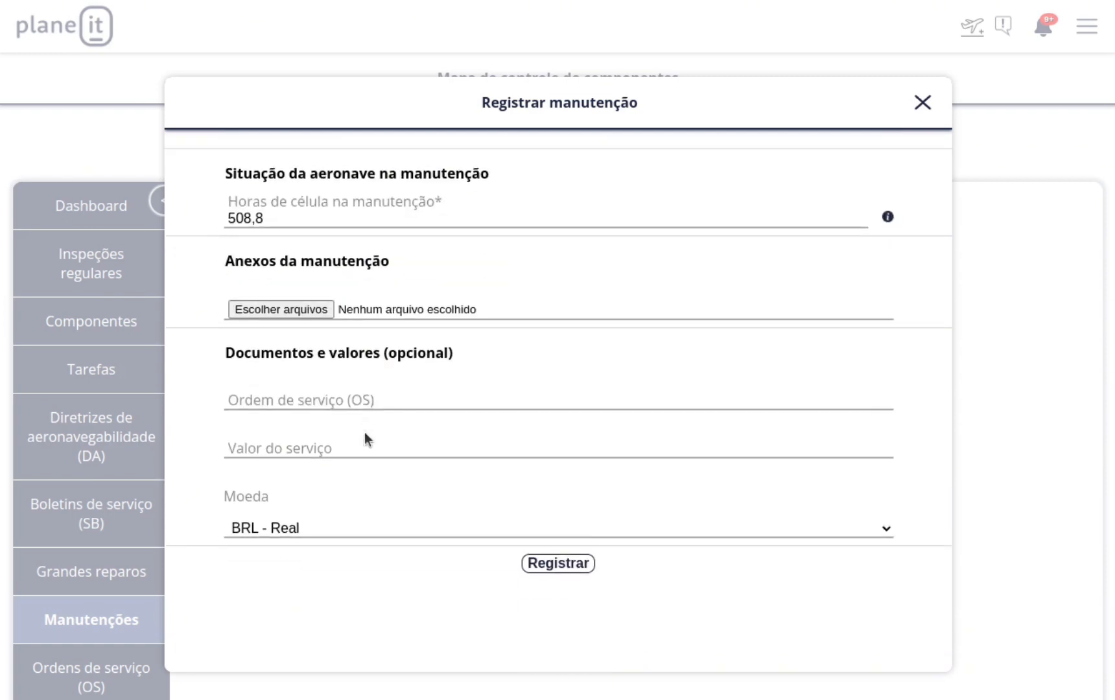
left_click(391, 403)
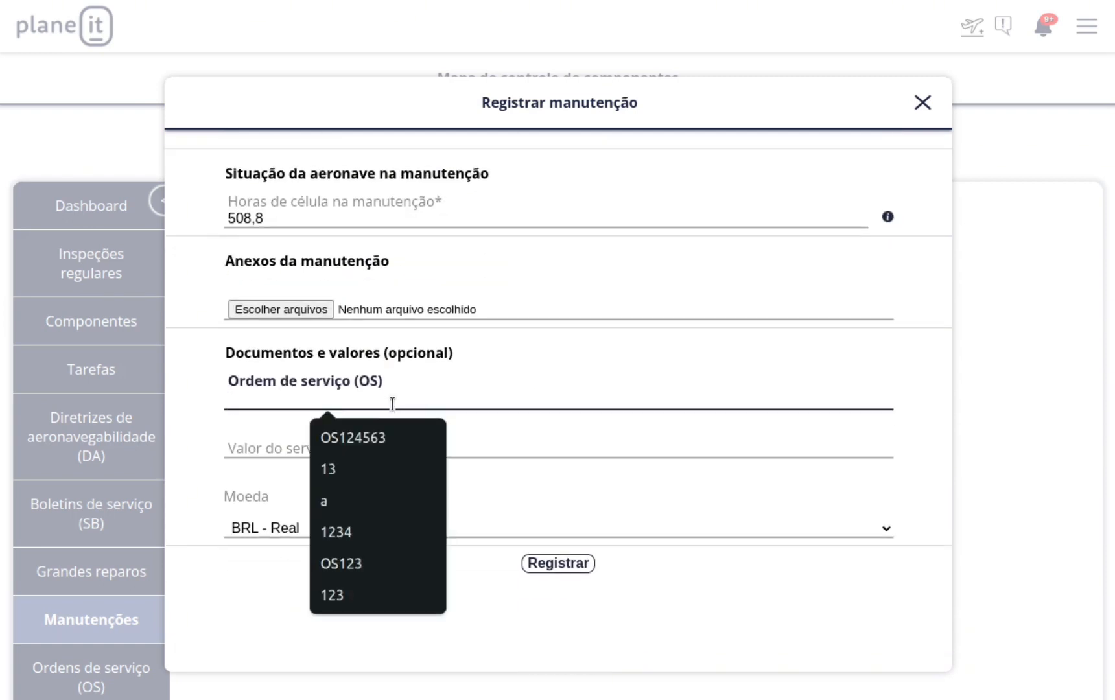
left_click(358, 434)
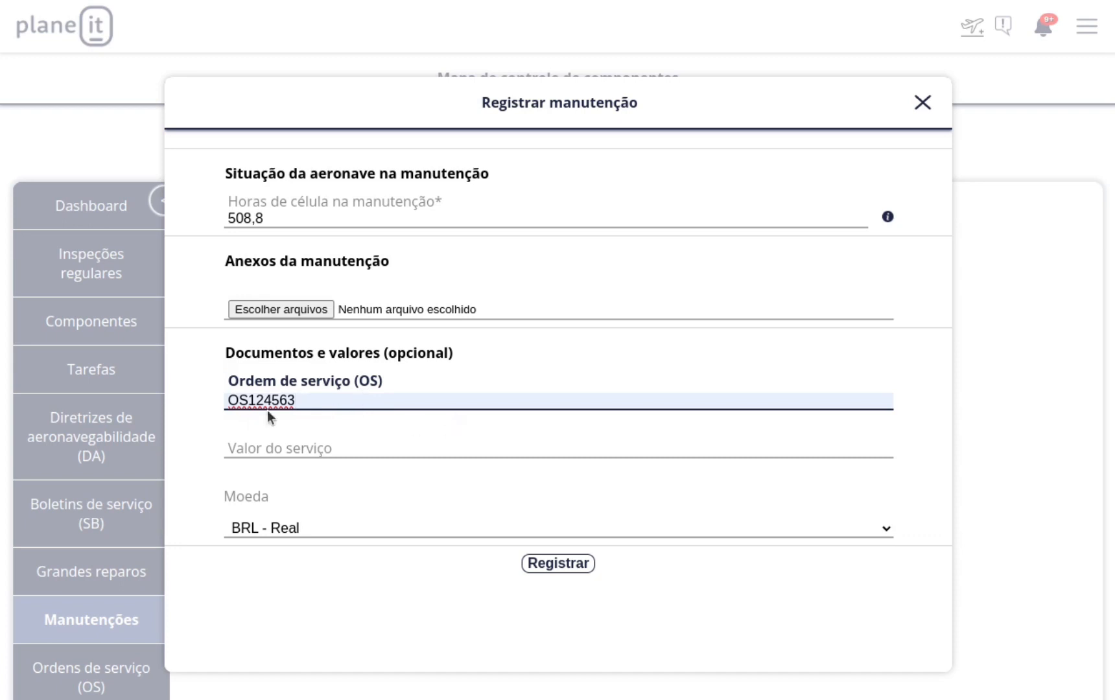
Enter a service value of 5000, keeping the currency as BRL - Real.
left_click(329, 449)
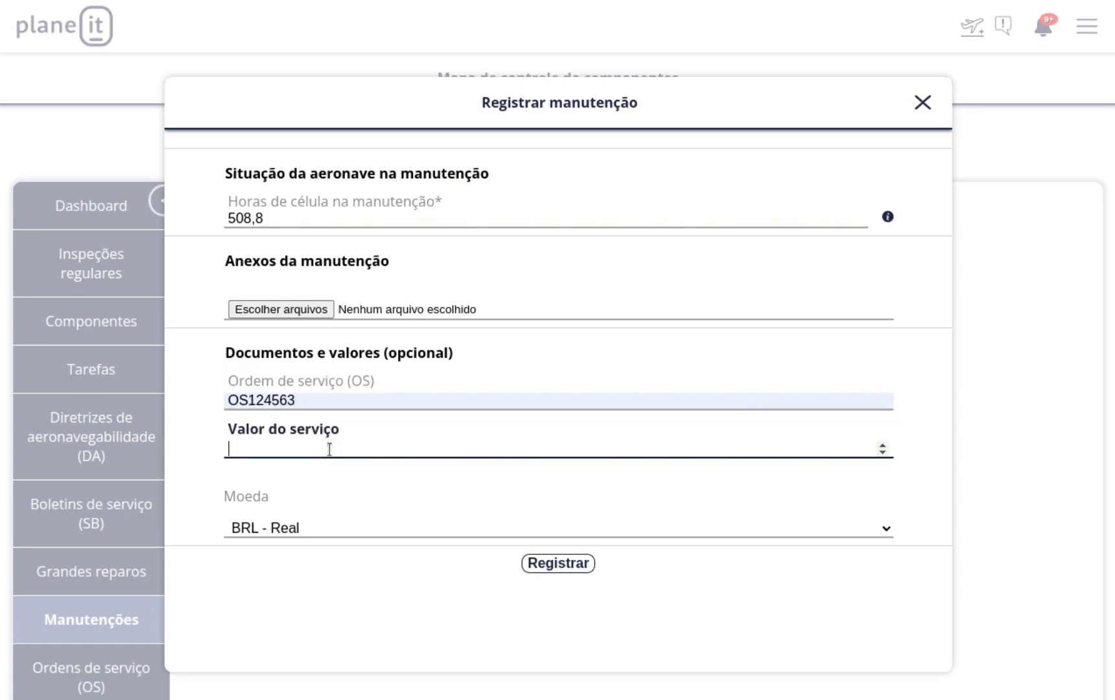
type("5000")
left_click(312, 526)
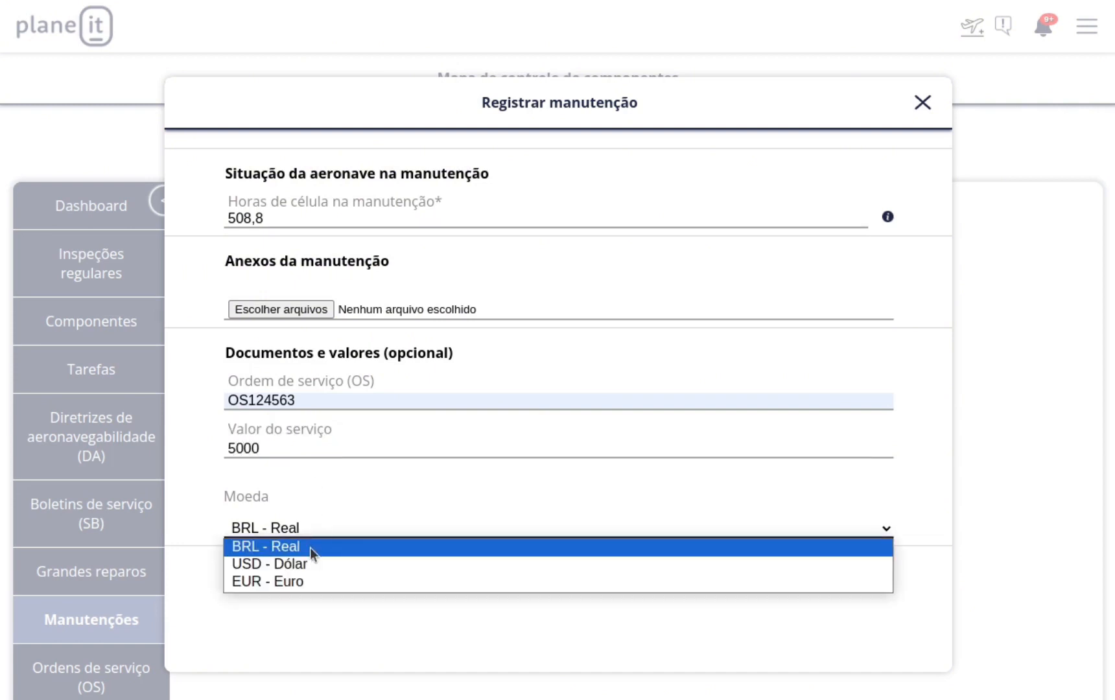
left_click(197, 473)
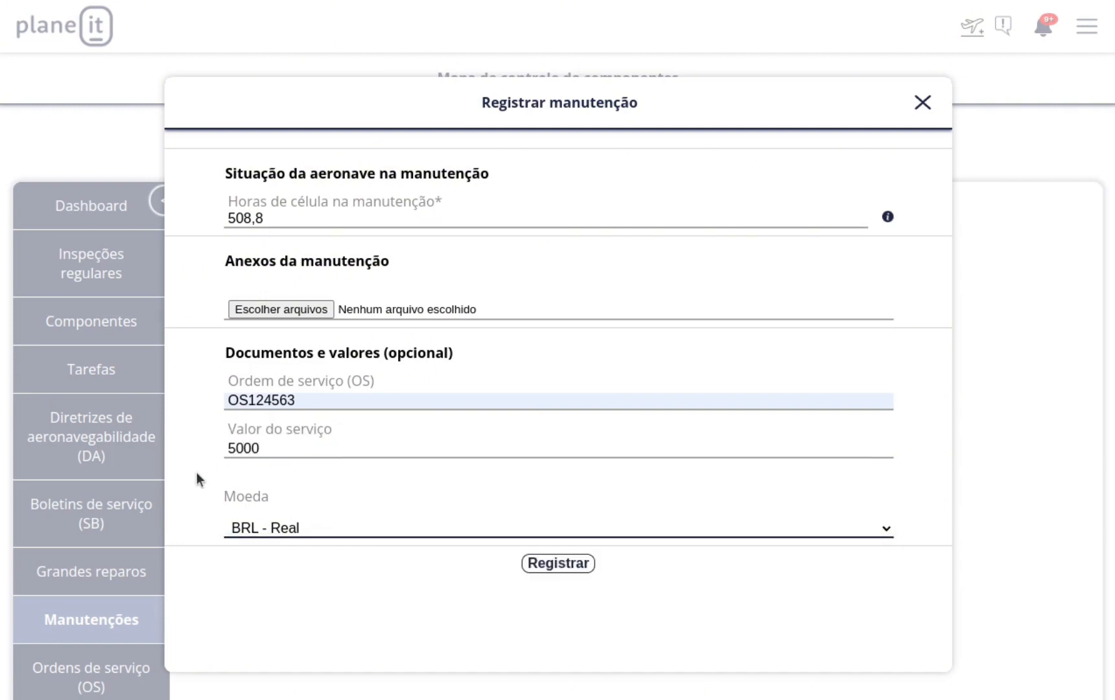
scroll(387, 489, "up", 10)
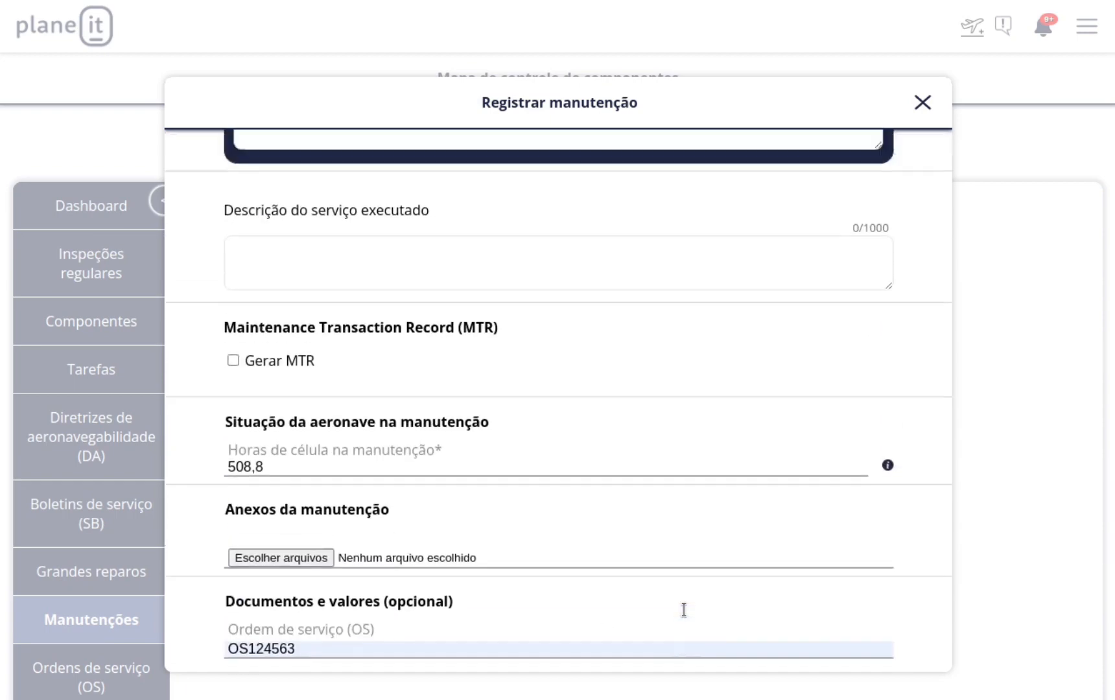
scroll(673, 498, "down", 6)
scroll(673, 498, "down", 5)
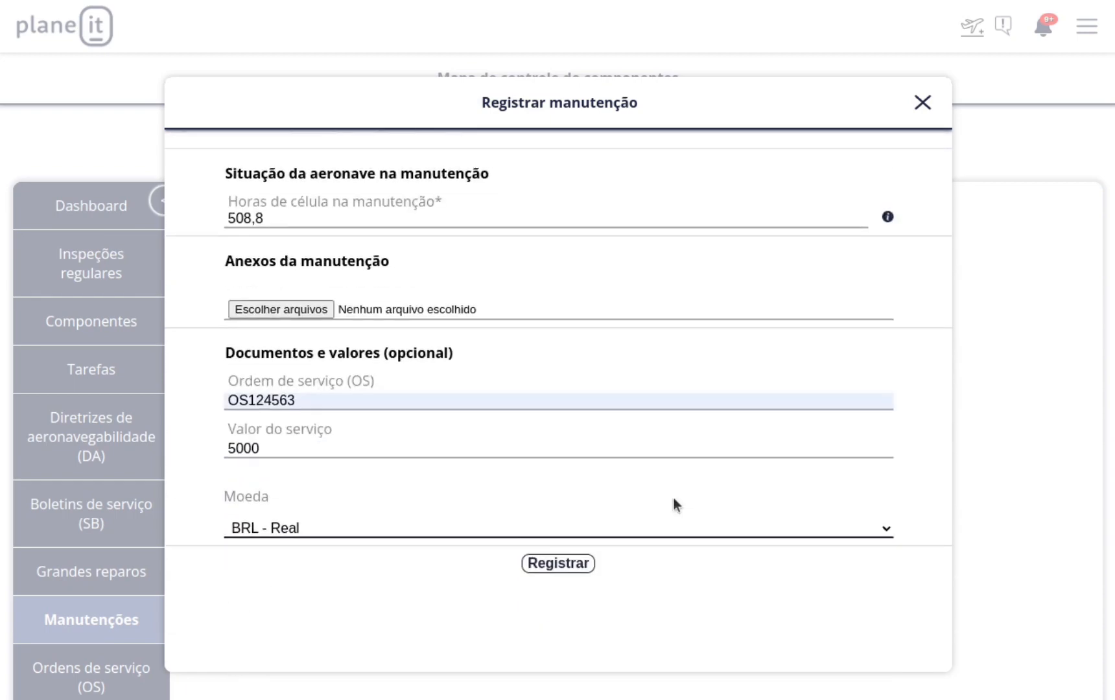
Register and confirm the maintenance record, choosing to sign it later.
left_click(564, 566)
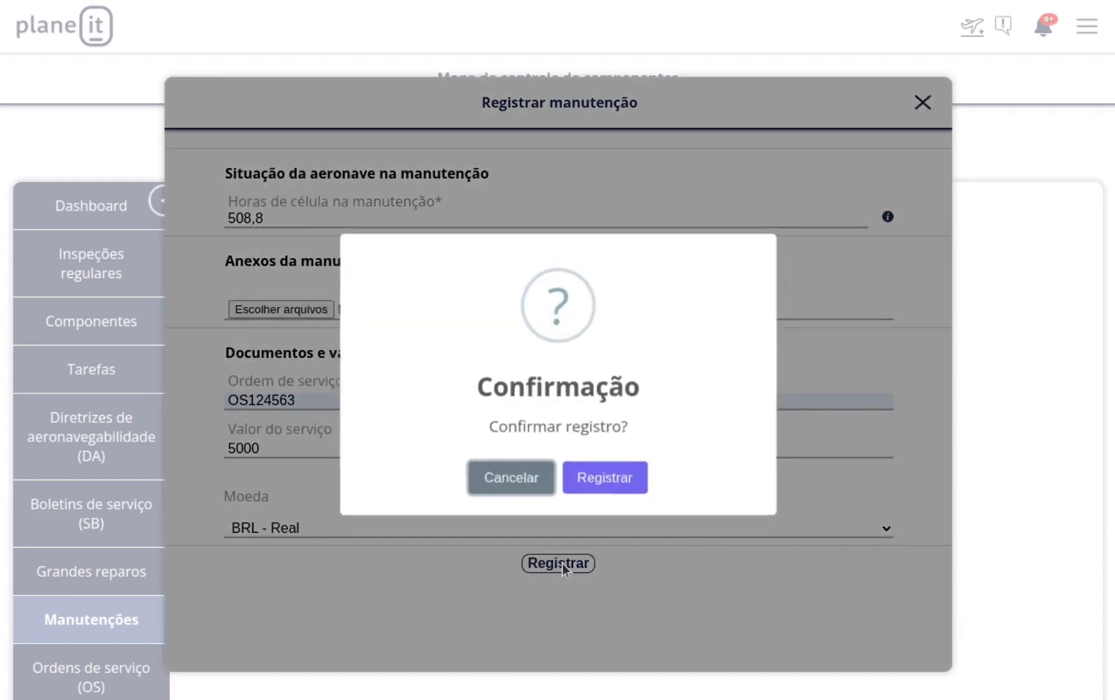
left_click(615, 486)
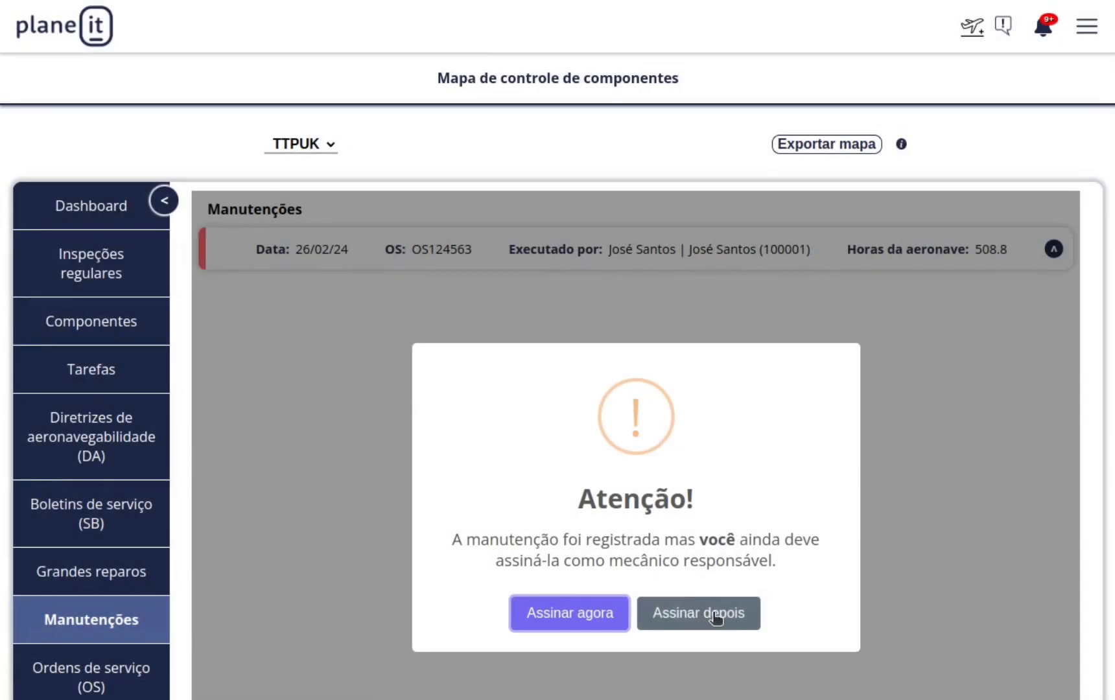
left_click(715, 615)
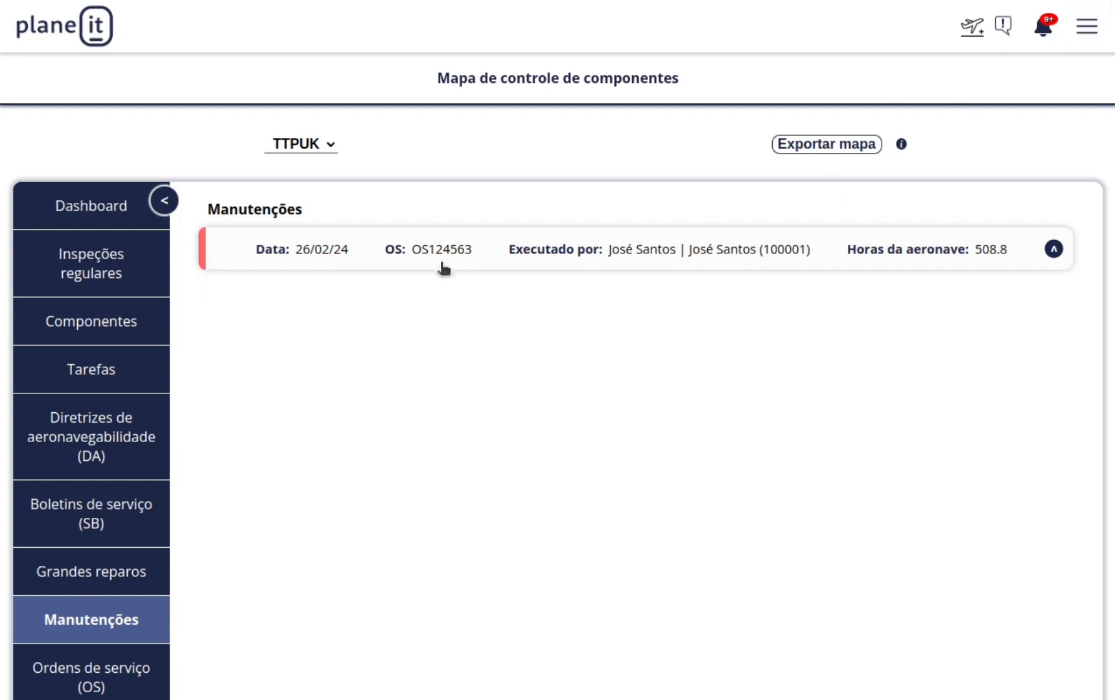
left_click(650, 254)
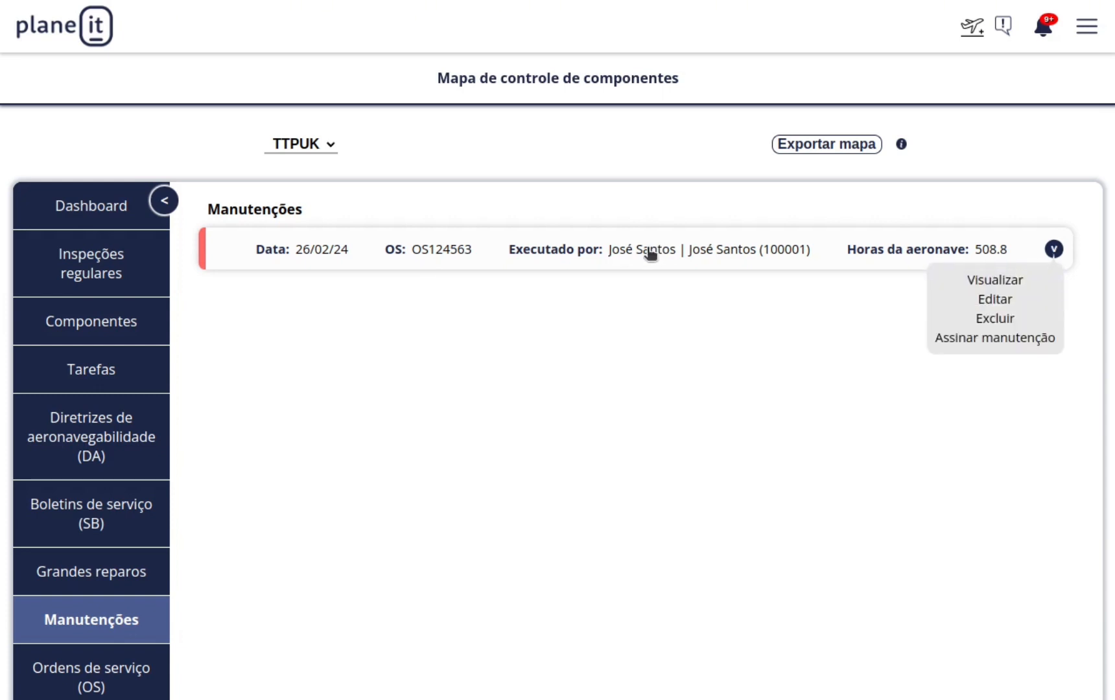
left_click(968, 340)
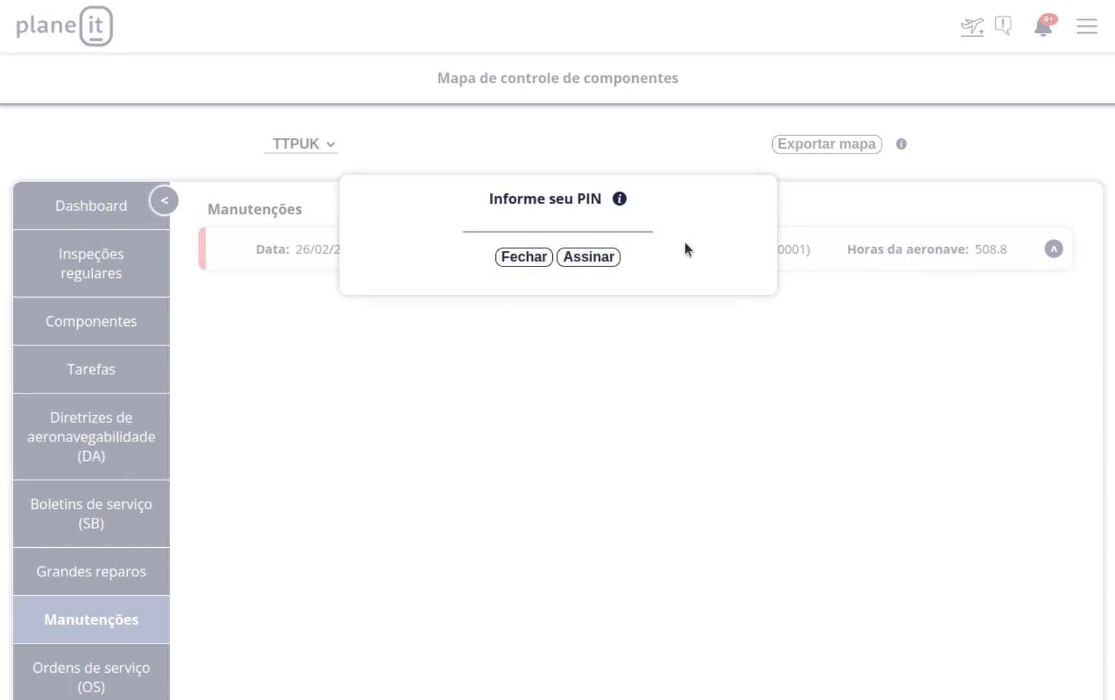
left_click(584, 222)
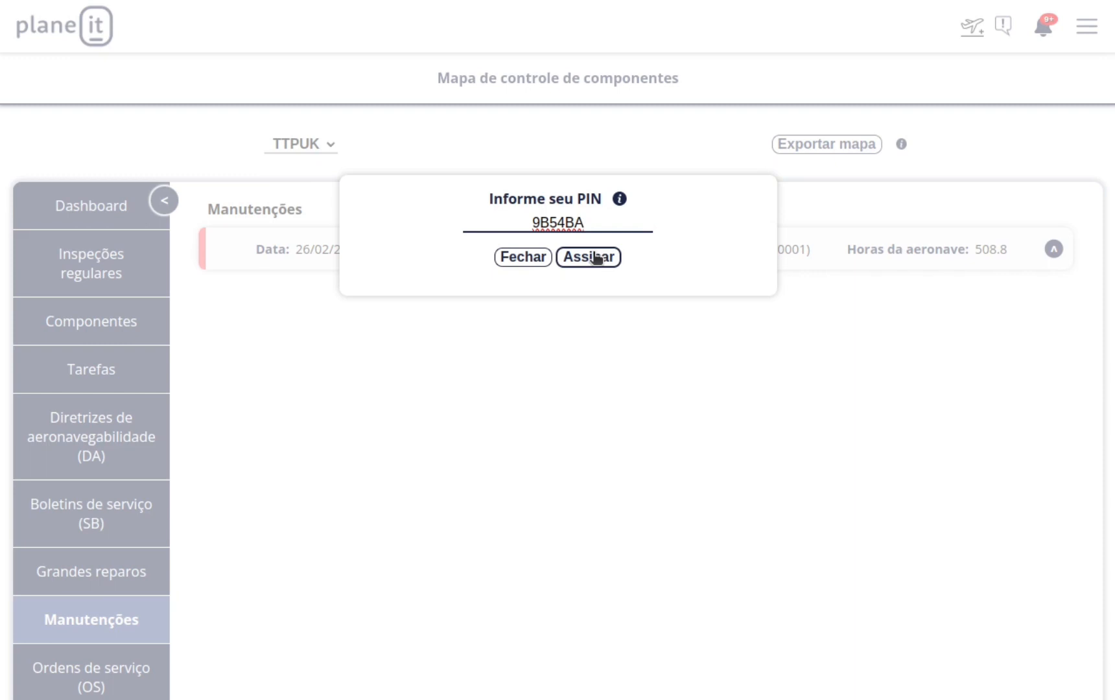
left_click(538, 257)
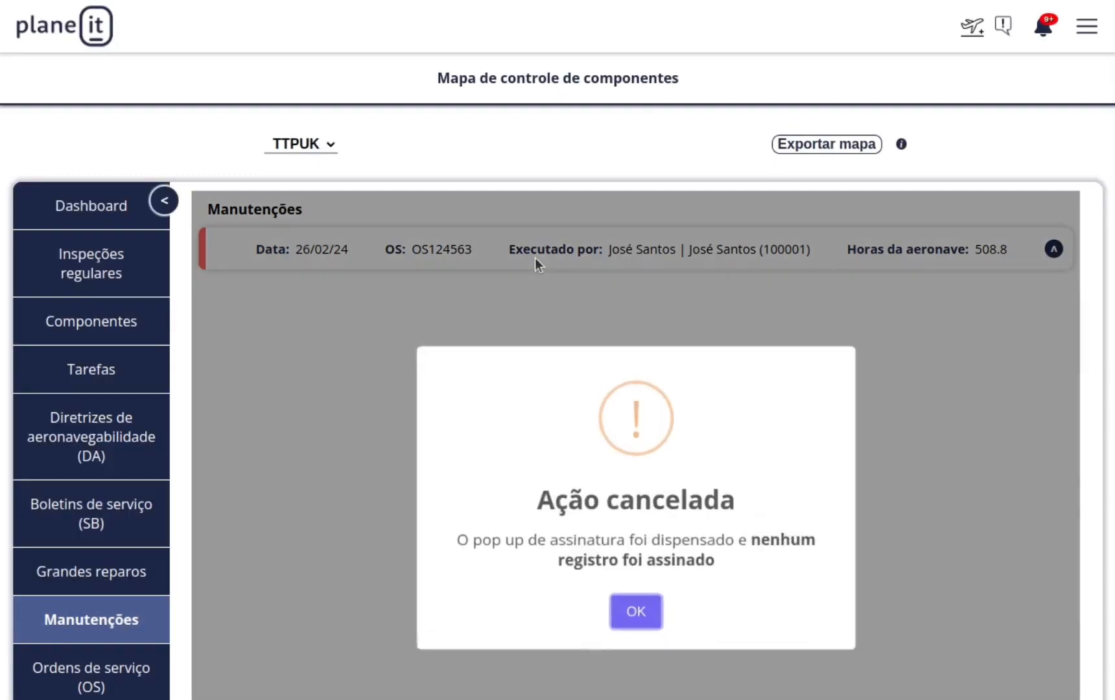
left_click(642, 607)
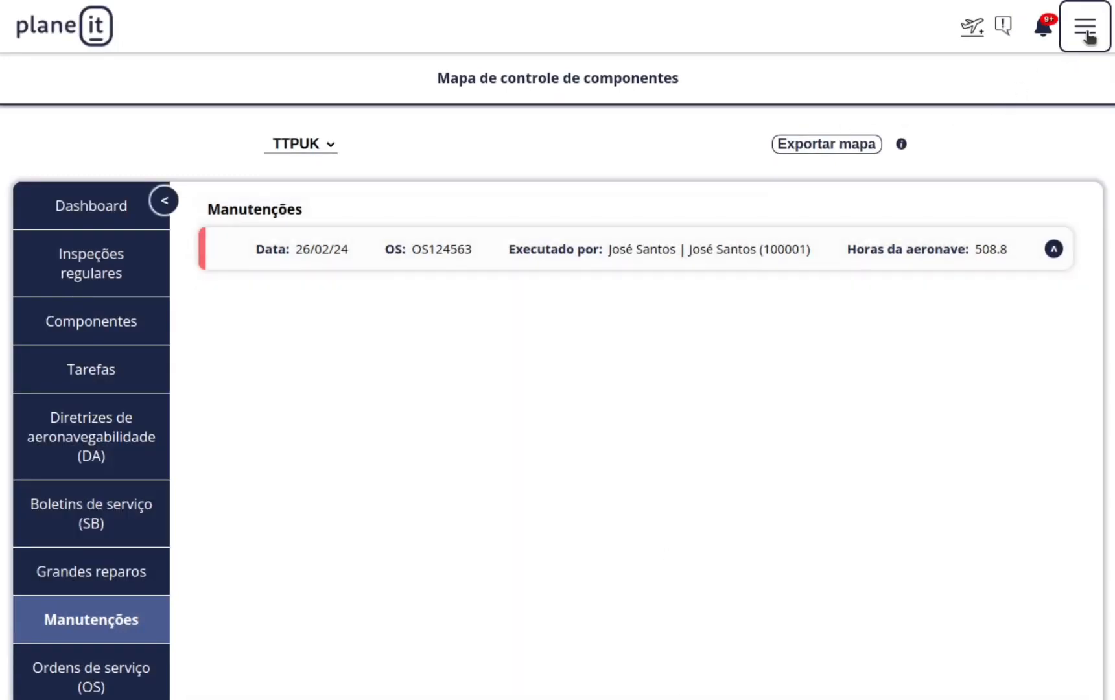
left_click(1086, 26)
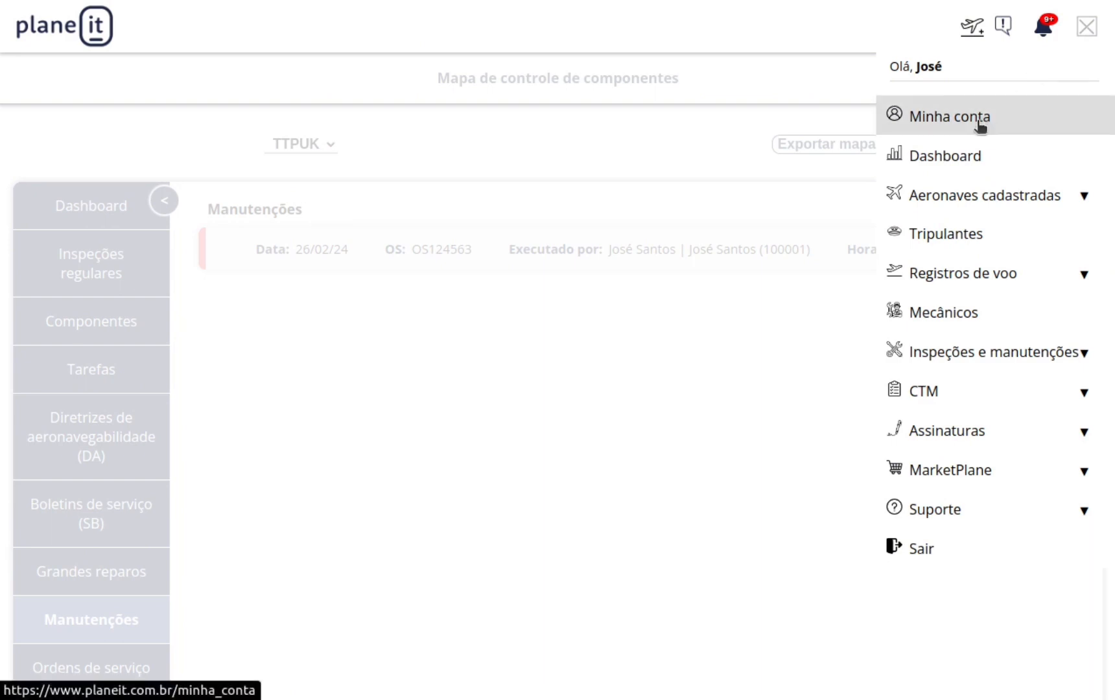
left_click(957, 129)
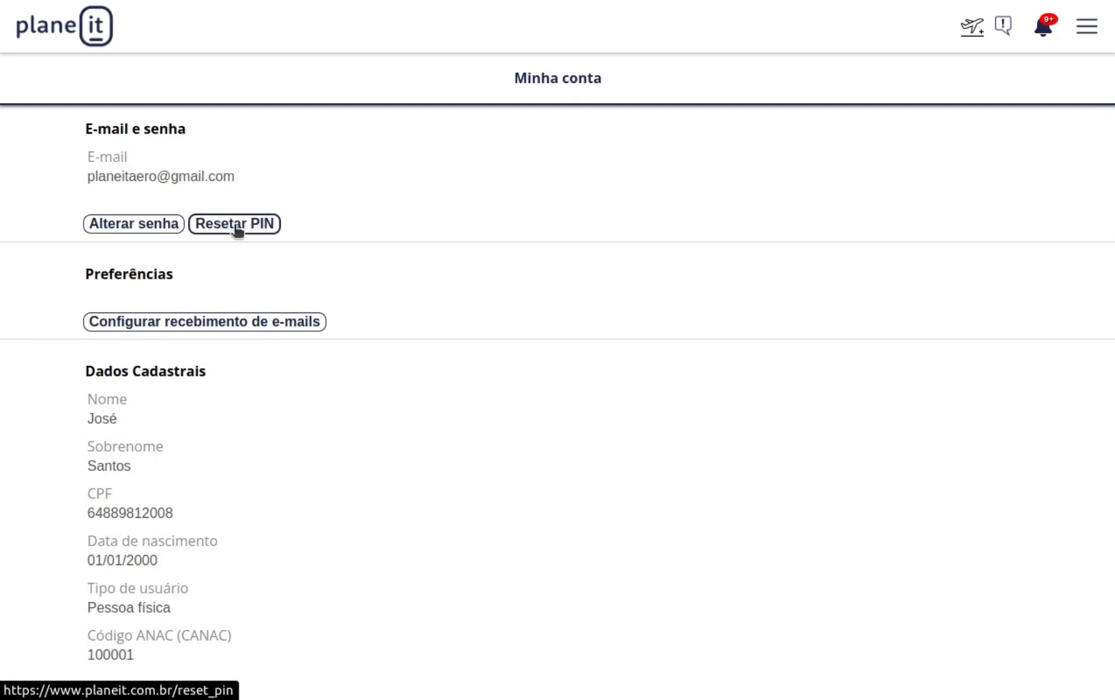
left_click(1104, 40)
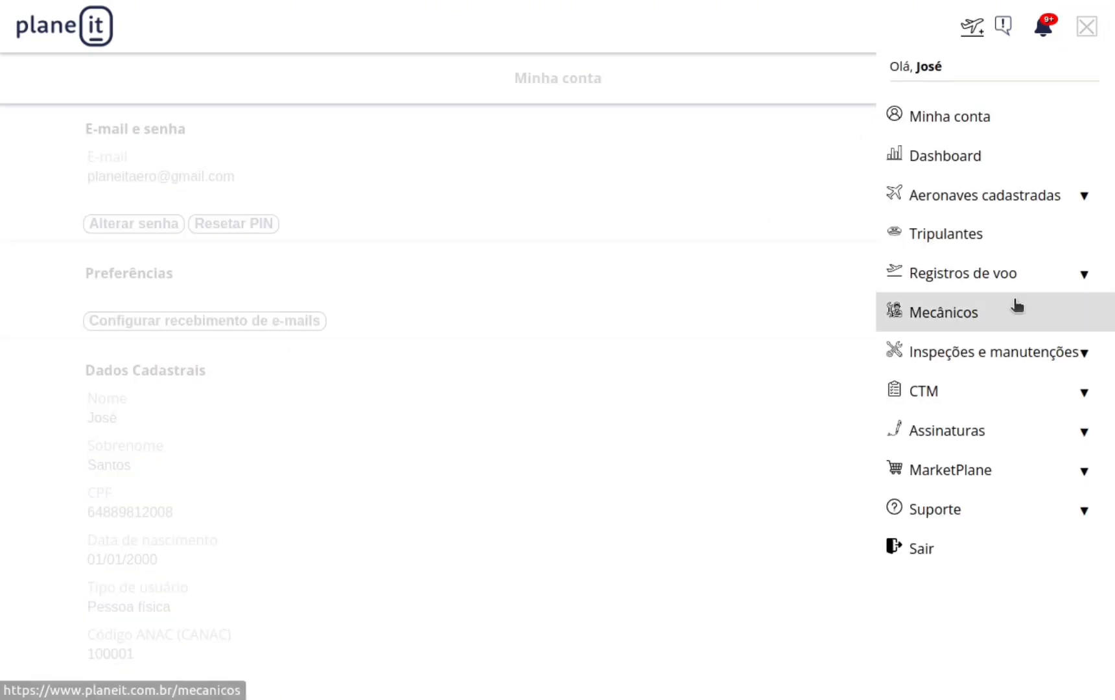
left_click(1013, 354)
left_click(980, 420)
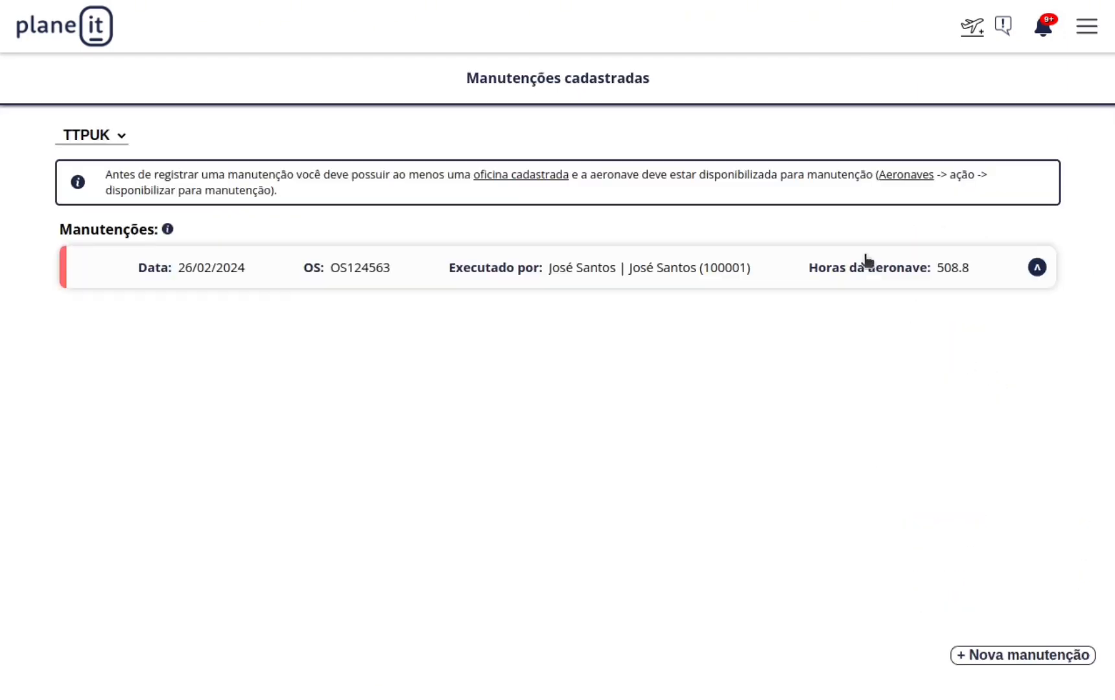
left_click(1081, 33)
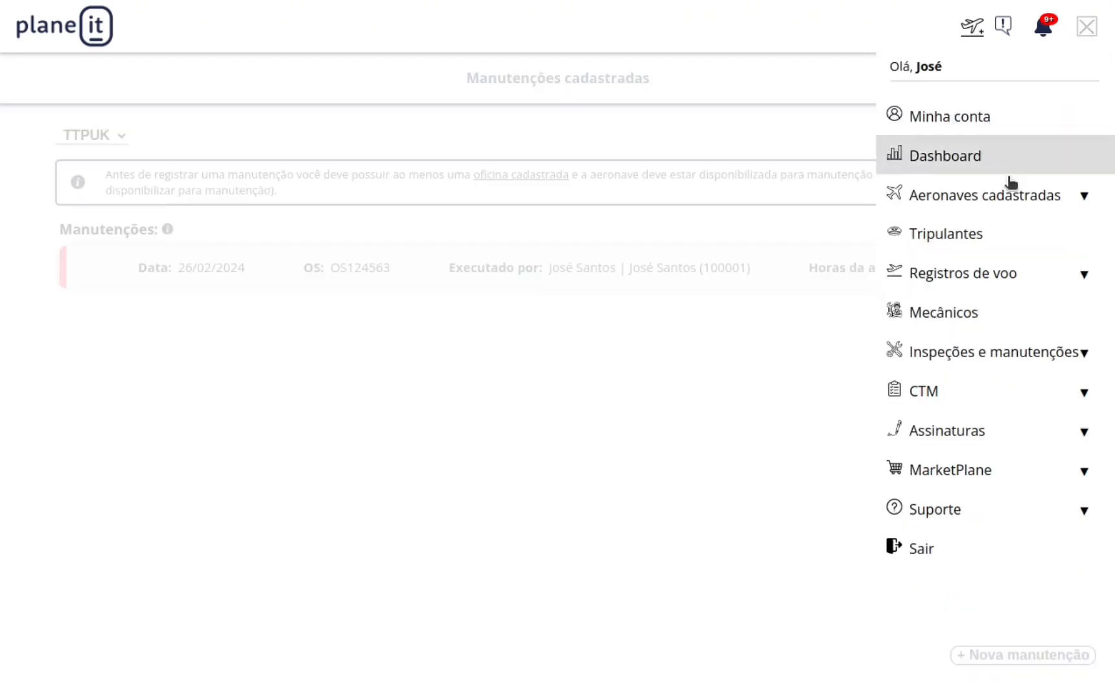
left_click(972, 391)
left_click(1079, 40)
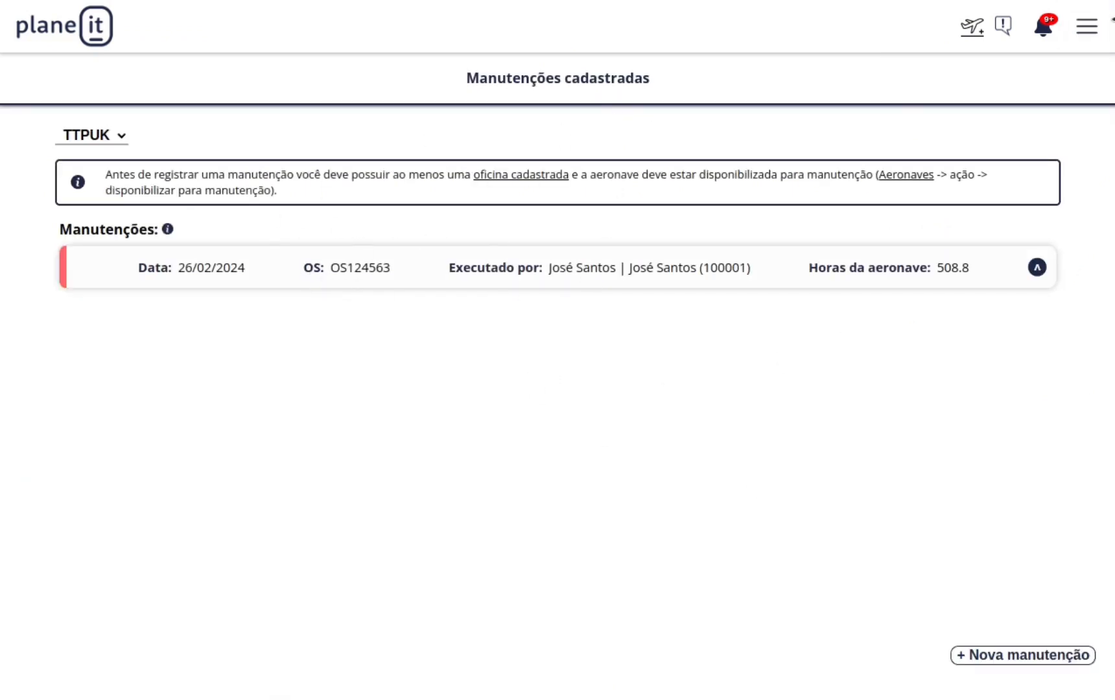
left_click(1088, 28)
left_click(995, 395)
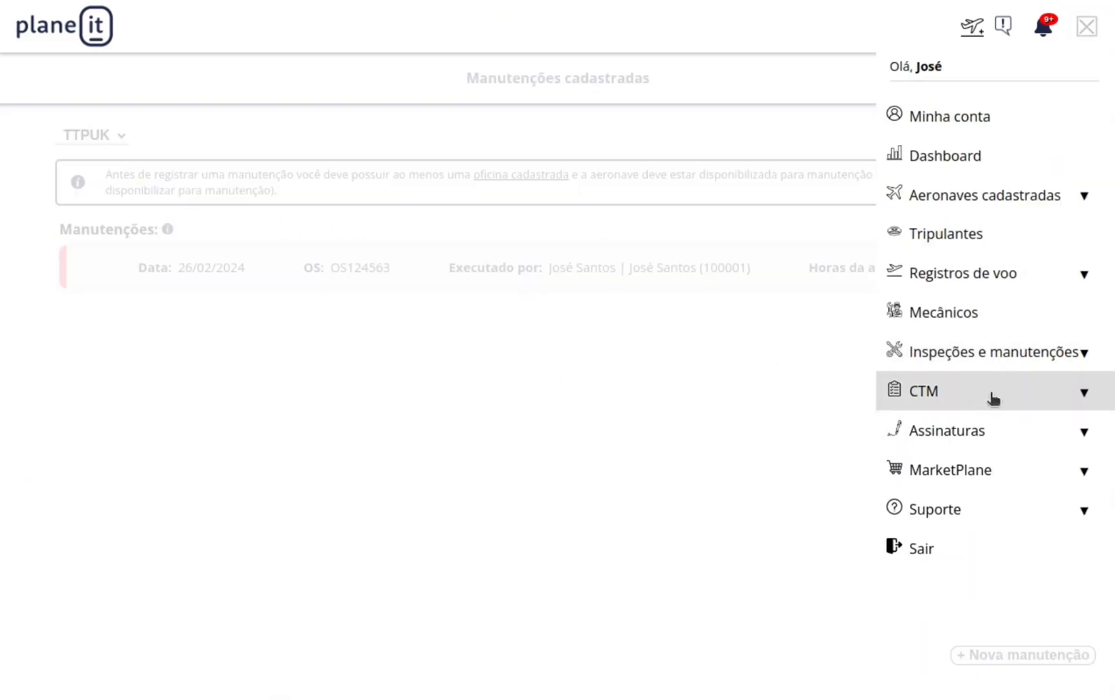
left_click(1017, 386)
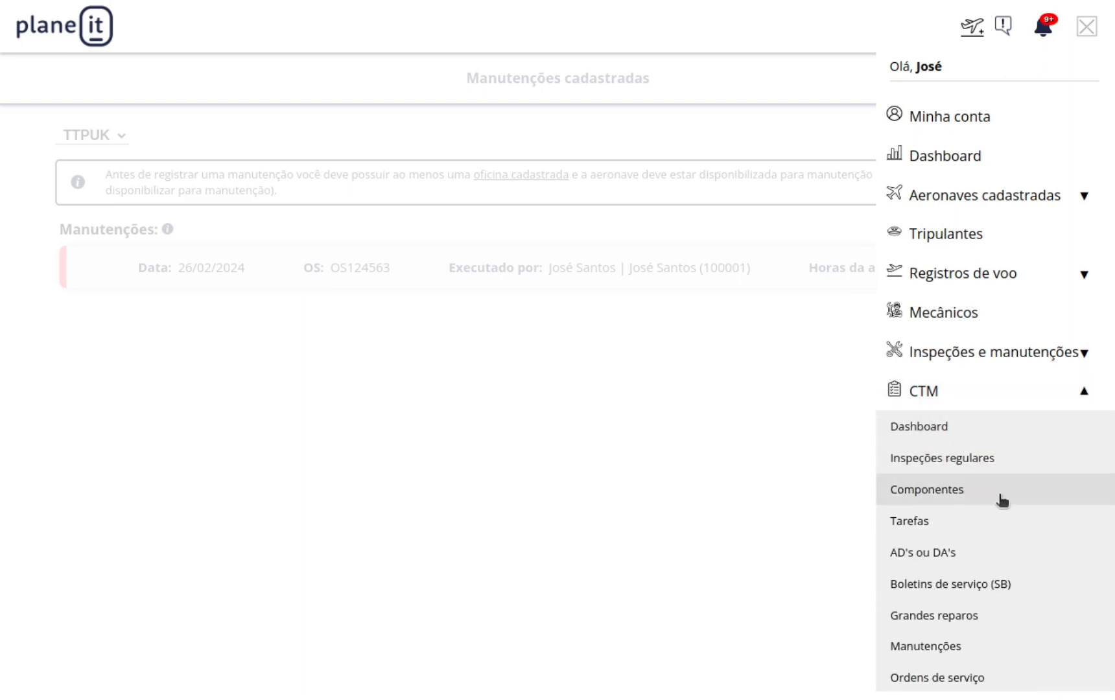
scroll(1003, 500, "down", 2)
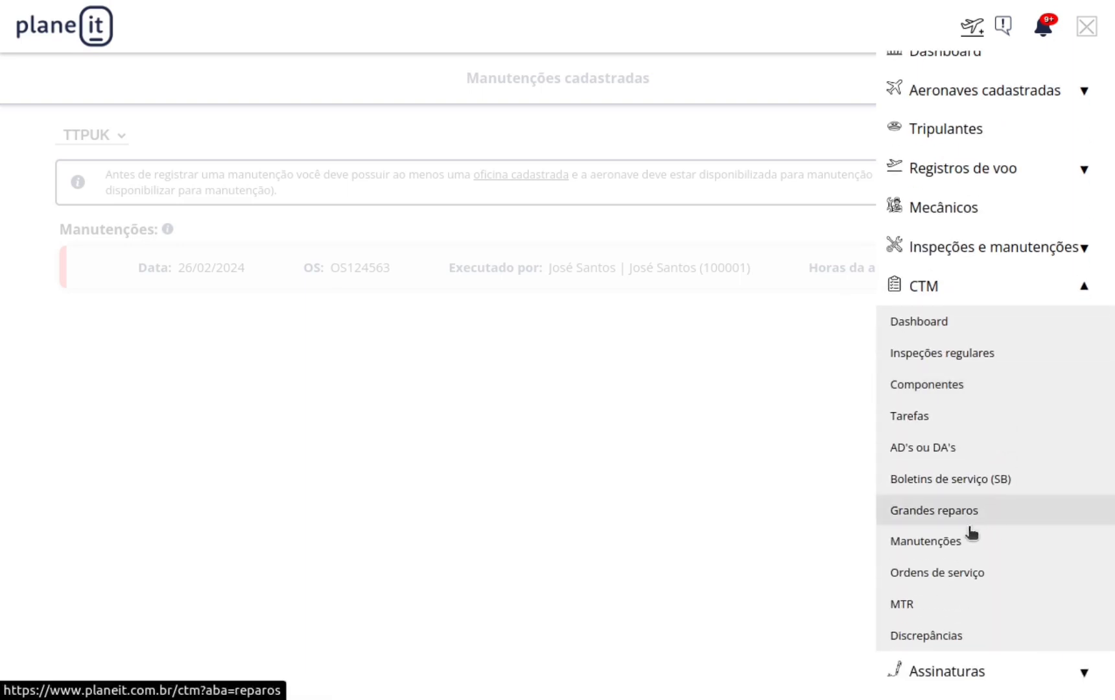
left_click(932, 543)
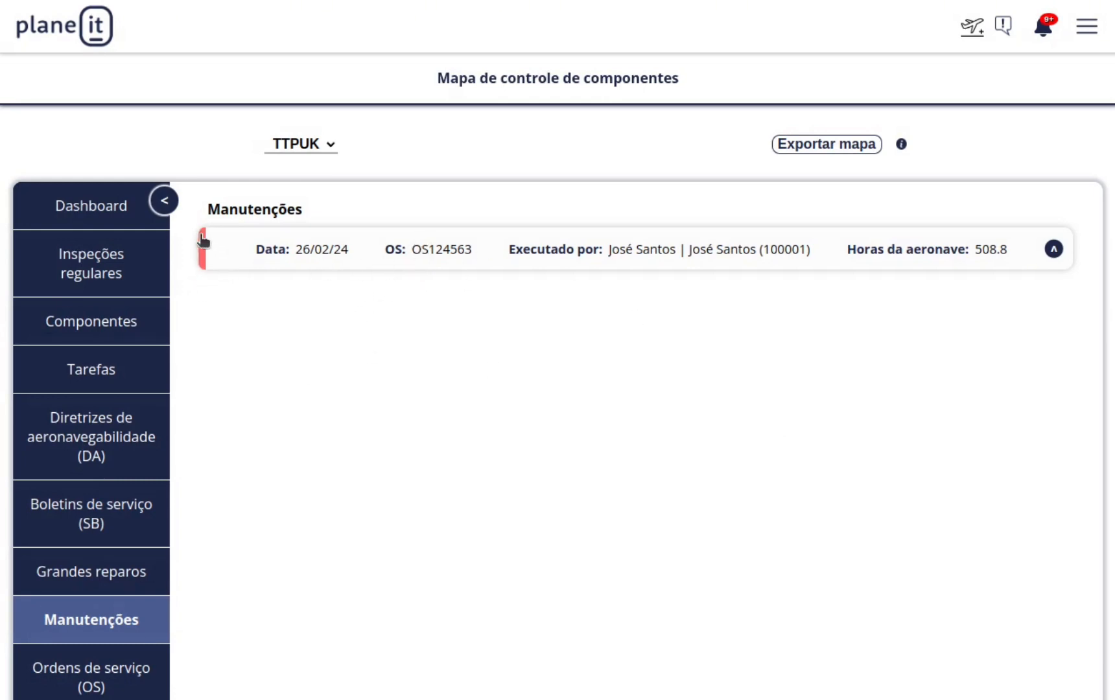
Sign the maintenance using the mechanic's saved PIN.
left_click(720, 254)
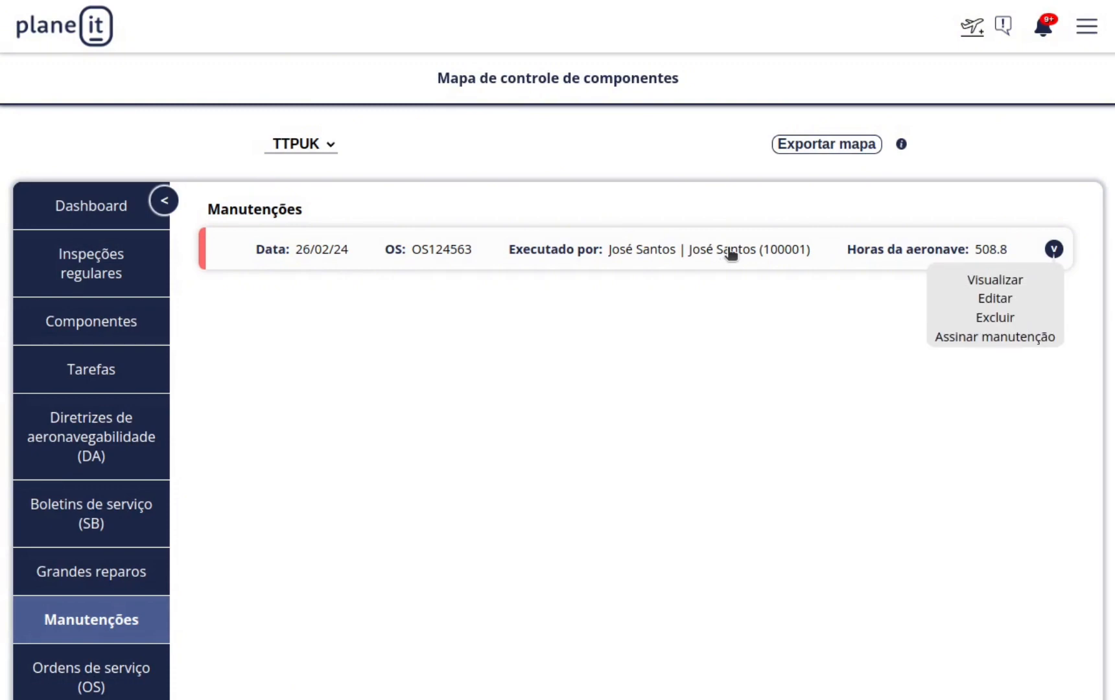
left_click(959, 338)
left_click(543, 225)
left_click(558, 254)
left_click(597, 260)
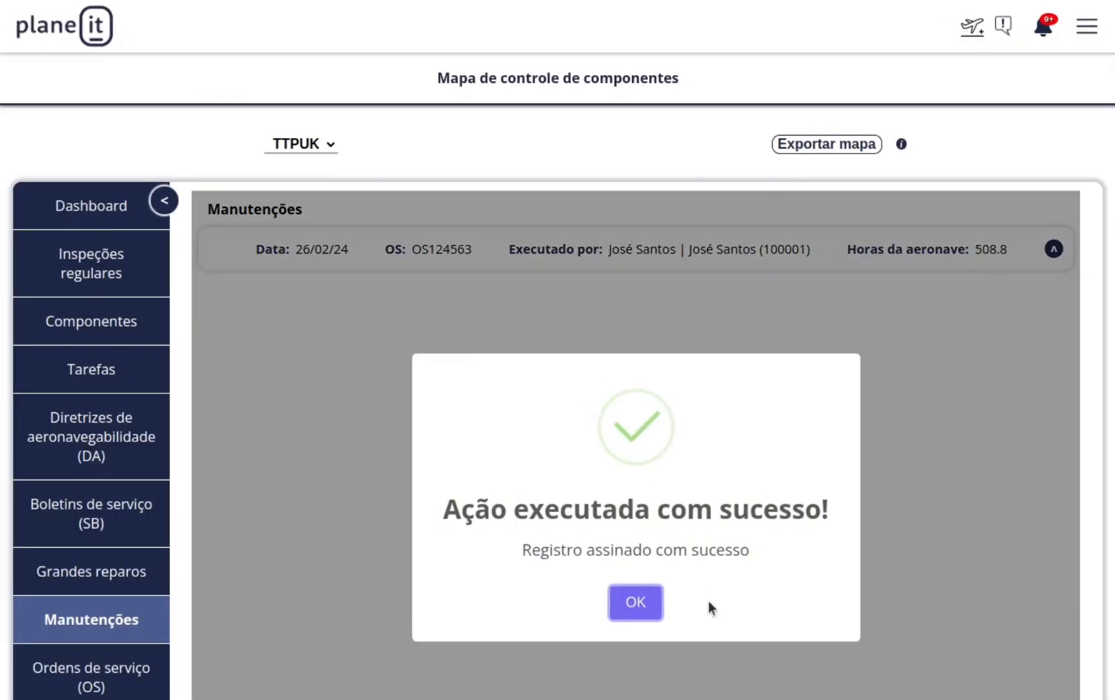
Dismiss the success message and view the signed maintenance's full details.
left_click(653, 609)
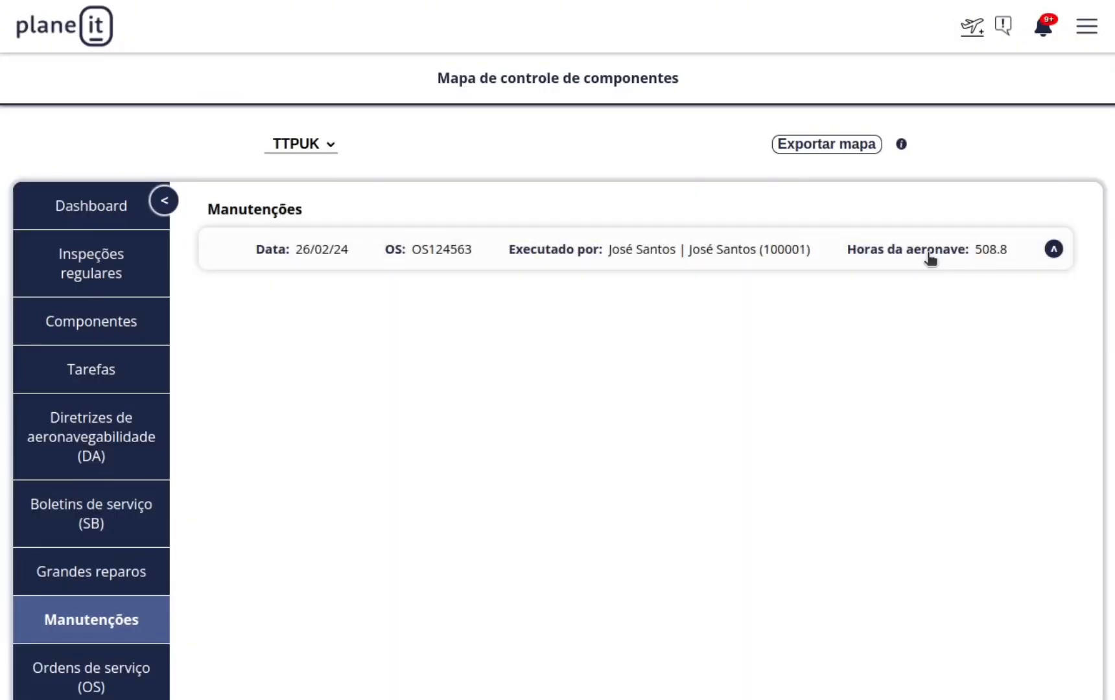
left_click(930, 258)
left_click(1023, 278)
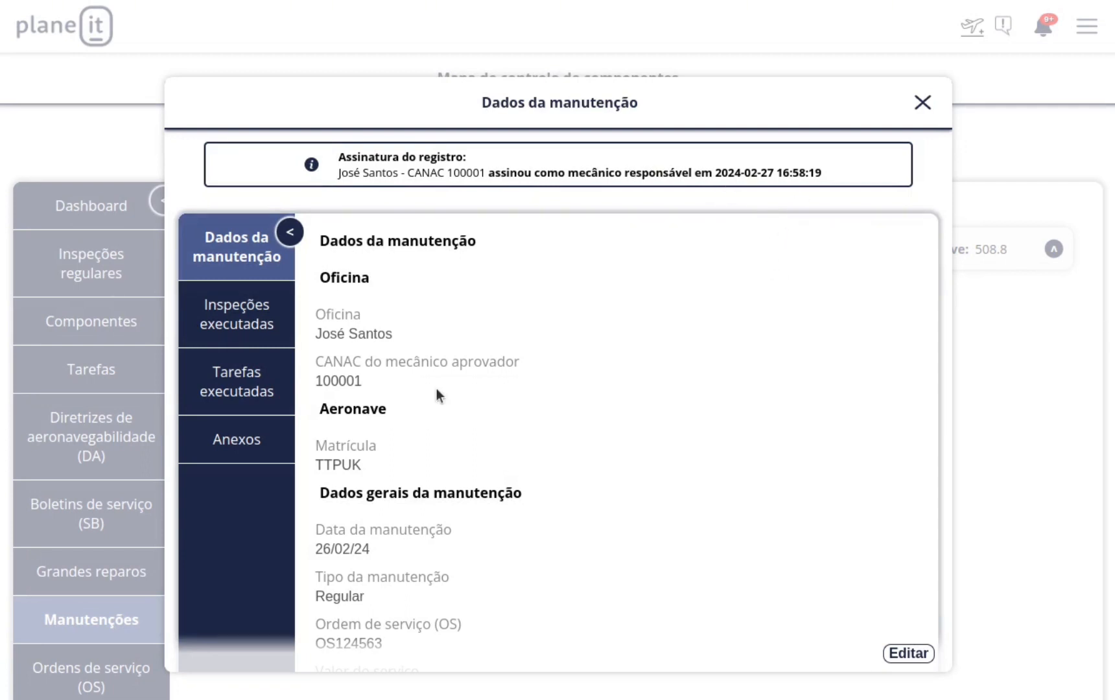
Browse the Inspeções executadas, Tarefas executadas and Anexos sections of the maintenance details.
left_click(267, 339)
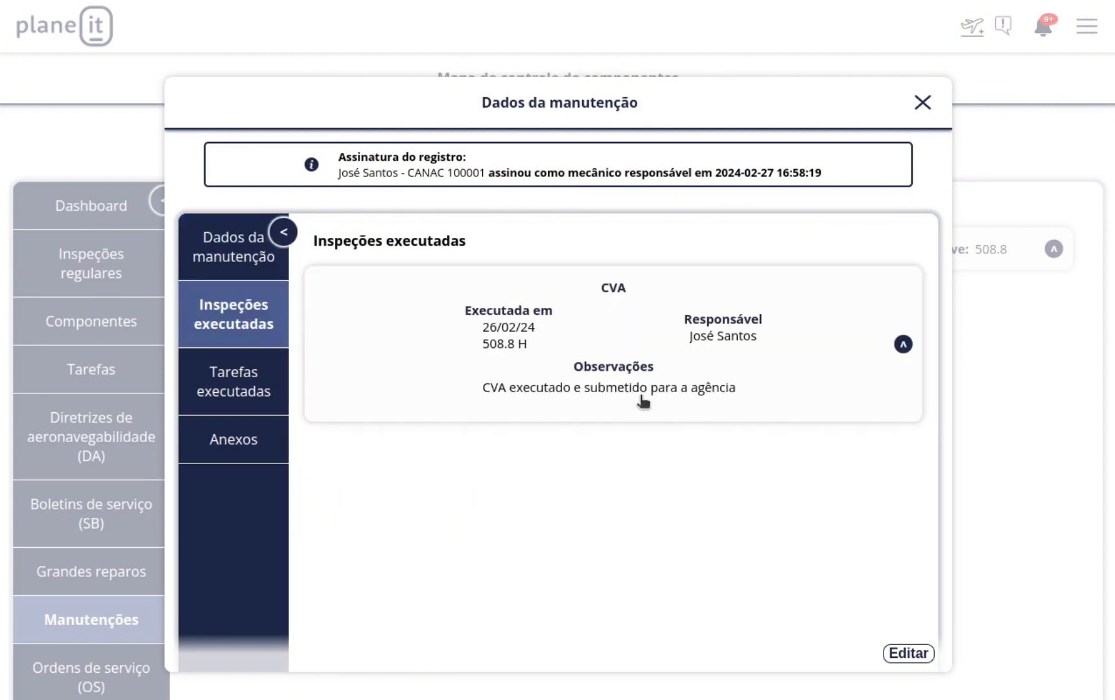
left_click(260, 400)
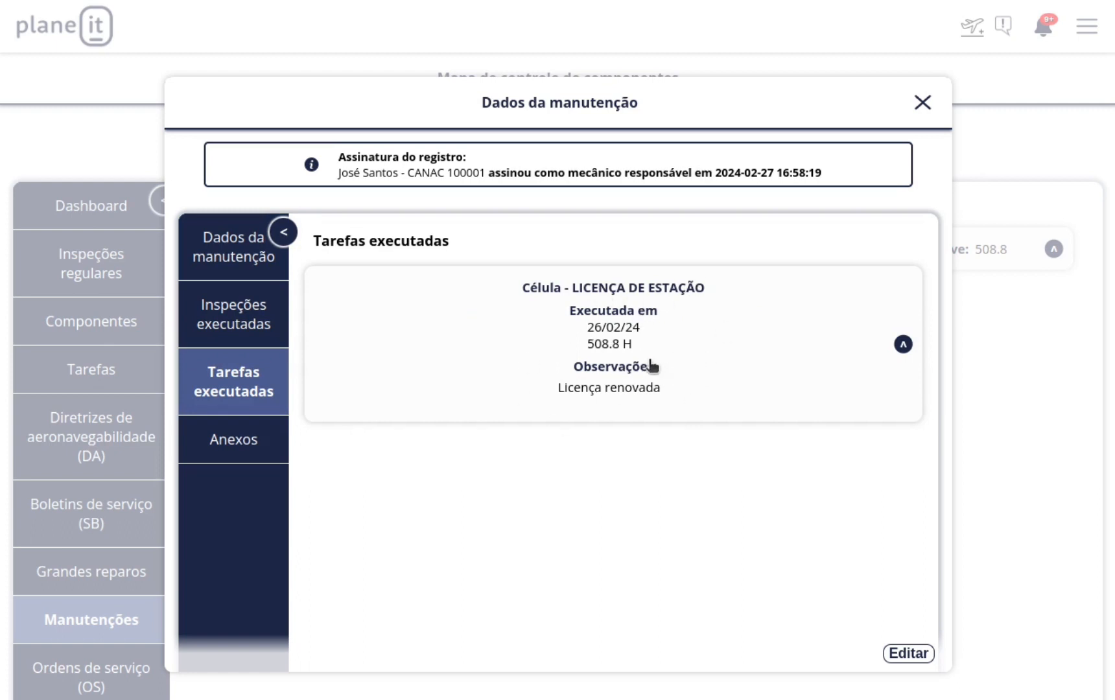
left_click(271, 449)
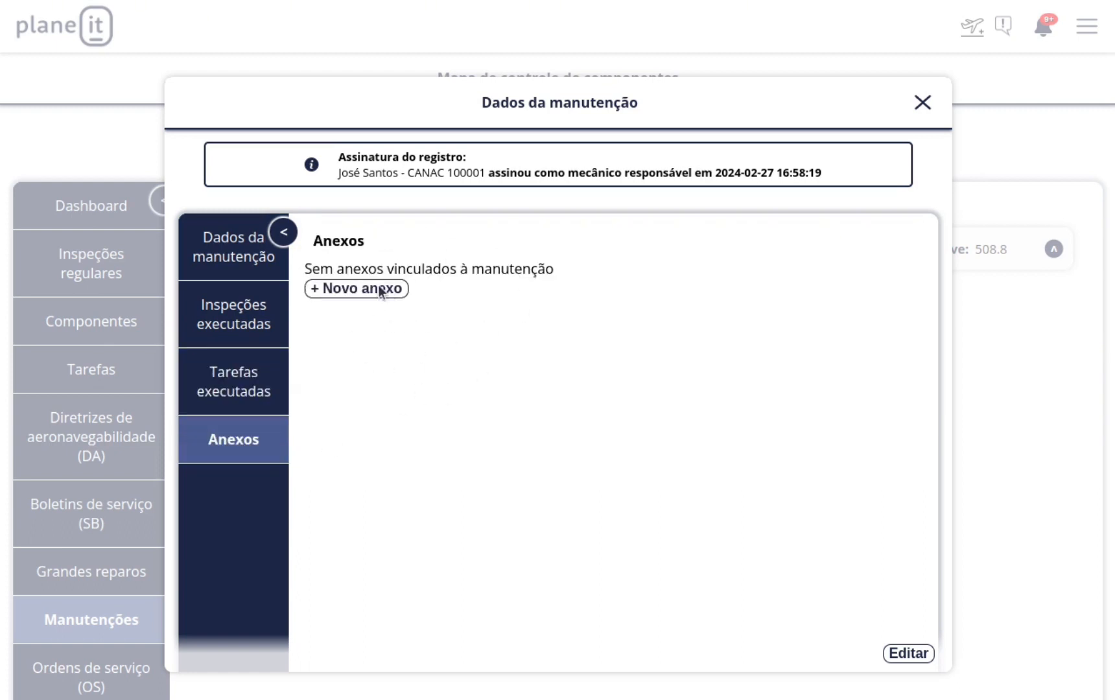